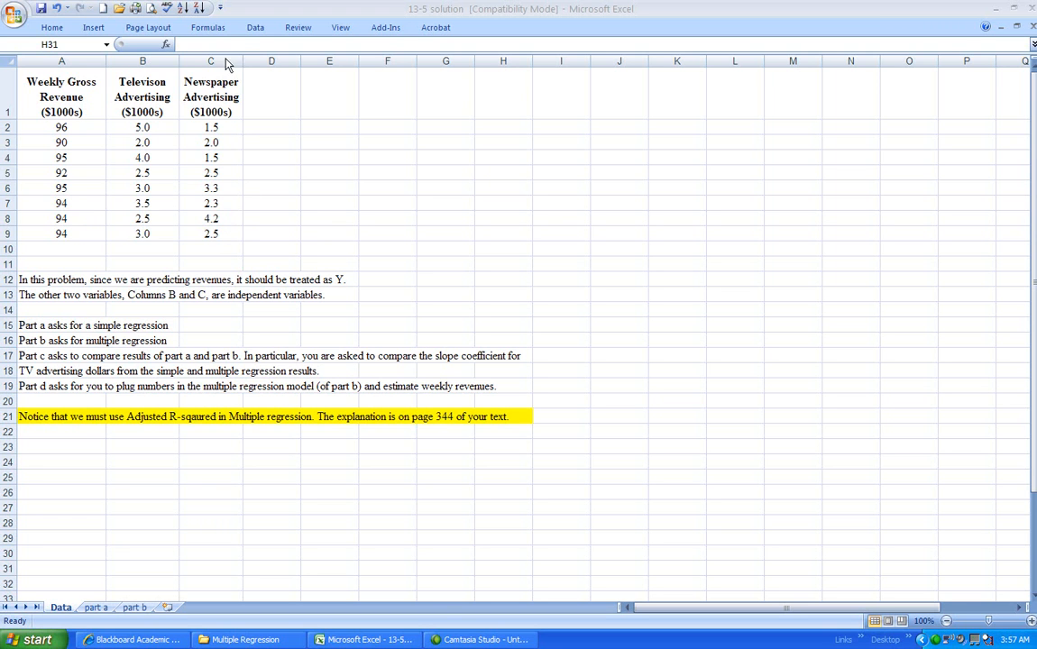
# Start the Regression analysis tool and clear its existing Y and X input ranges
pyautogui.click(256, 30)
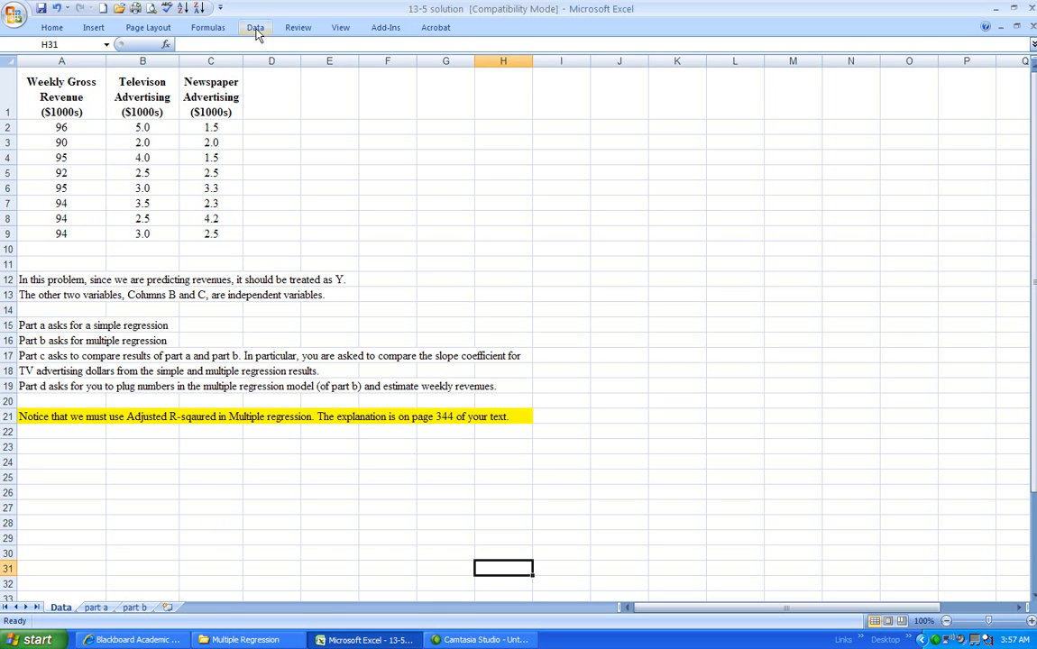
pyautogui.click(256, 30)
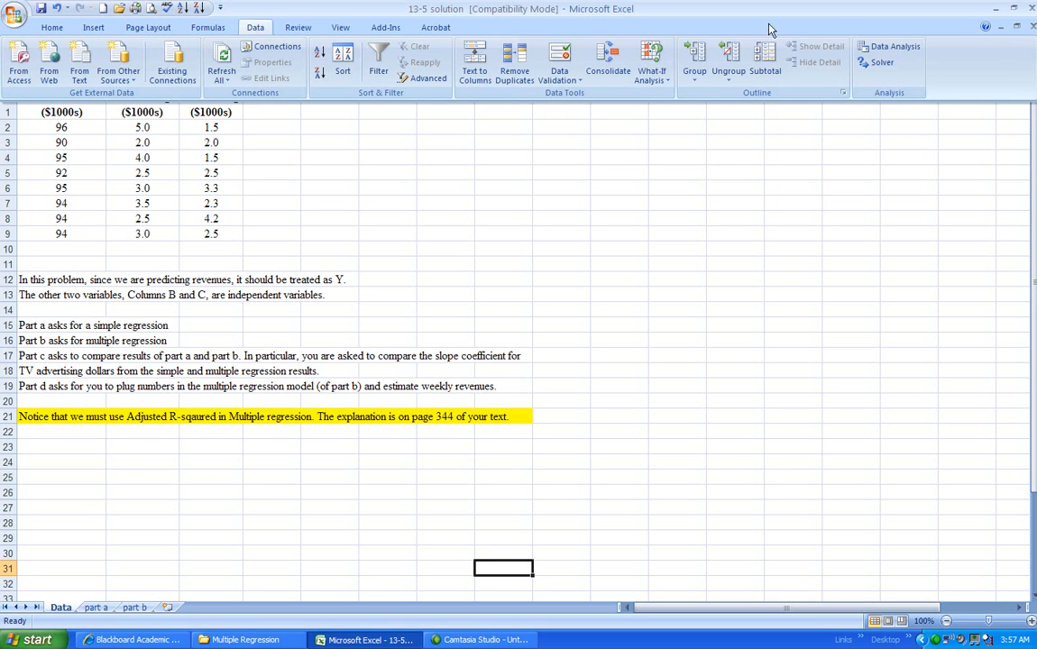
pyautogui.click(875, 44)
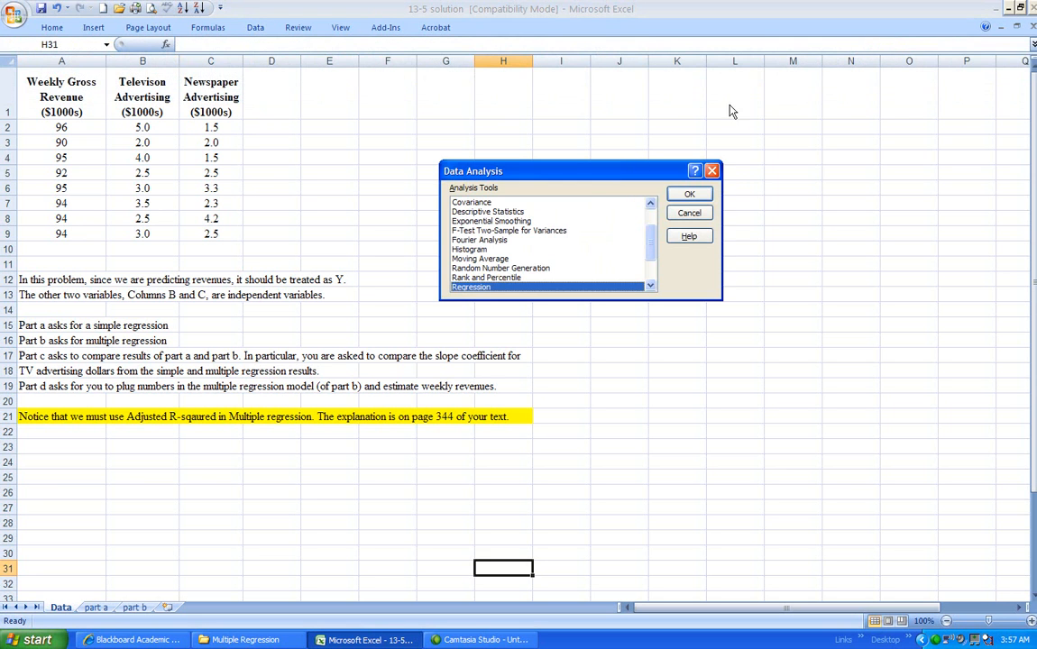
pyautogui.click(689, 198)
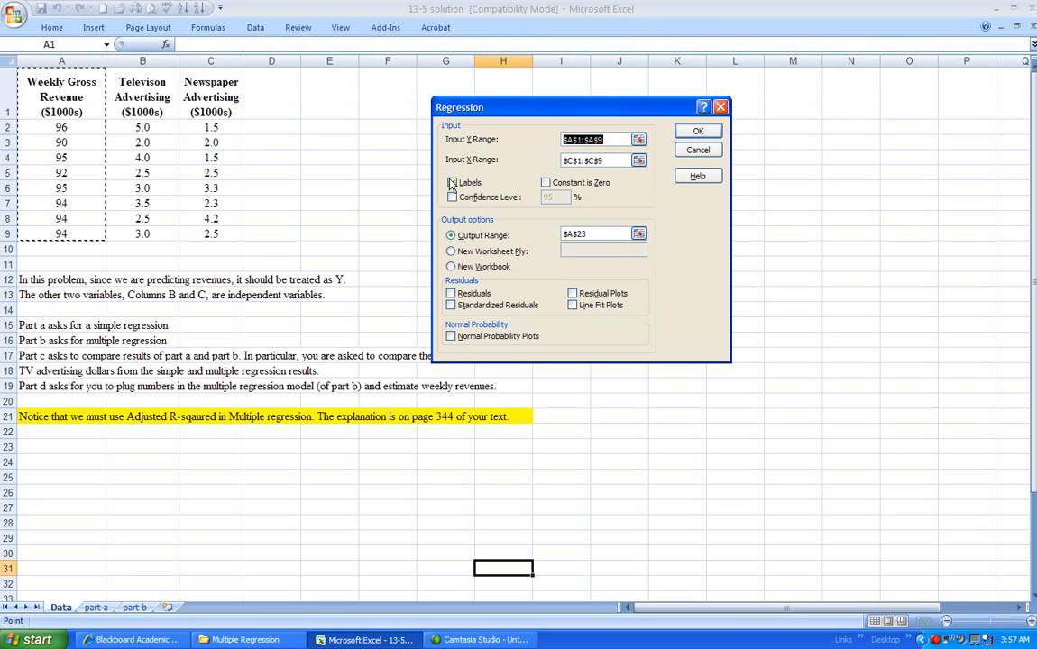
pyautogui.click(617, 140)
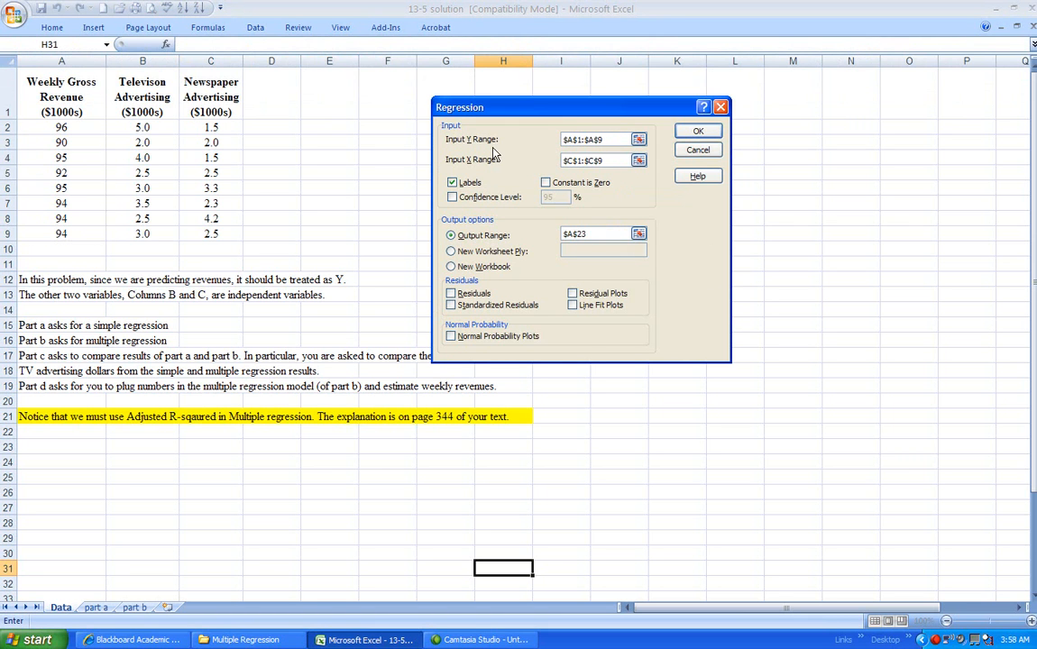
pyautogui.hotkey('shift', 'Home')
pyautogui.press('BackSpace')
pyautogui.press('Tab')
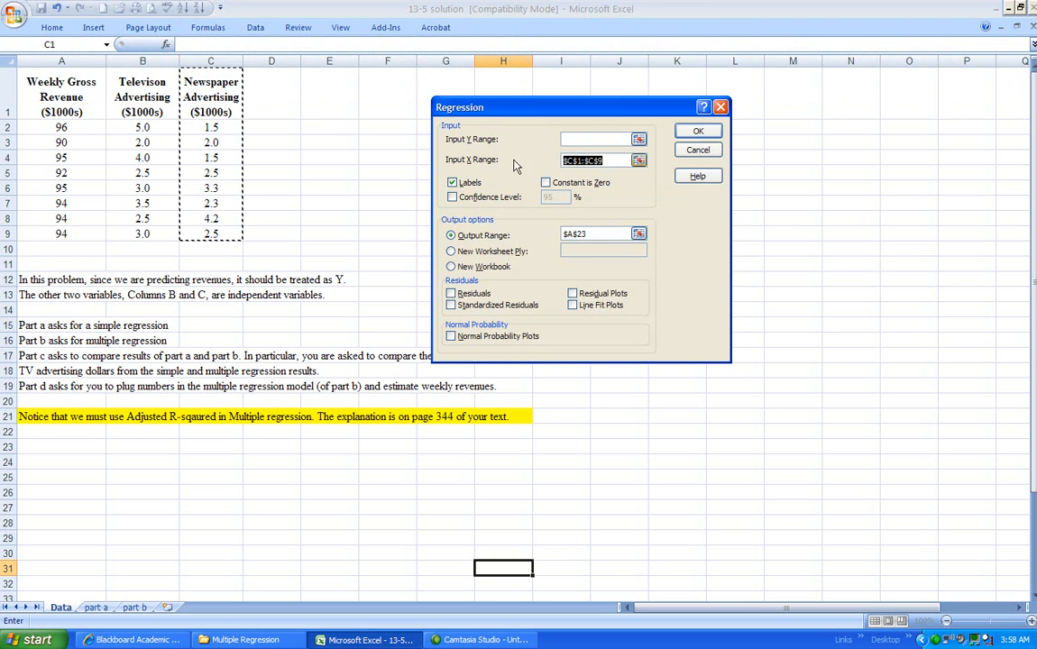
pyautogui.press('BackSpace')
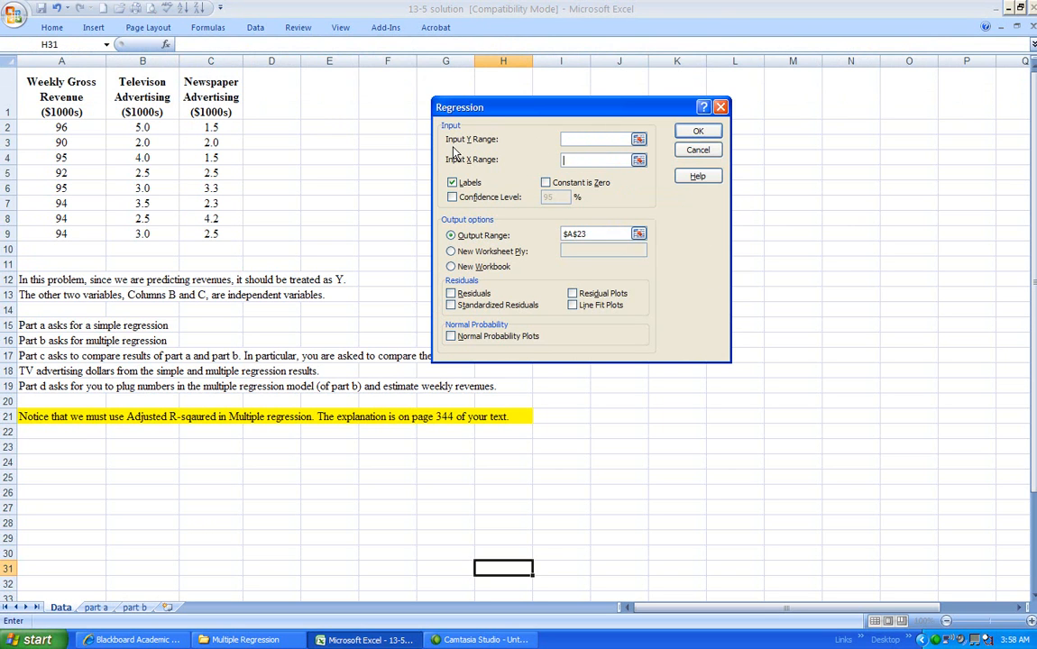
# Set the regression's Y range to the weekly revenue data A1:A9 and the X range to newspaper advertising C1:C9
pyautogui.click(571, 140)
pyautogui.moveTo(71, 76); pyautogui.dragTo(84, 232)
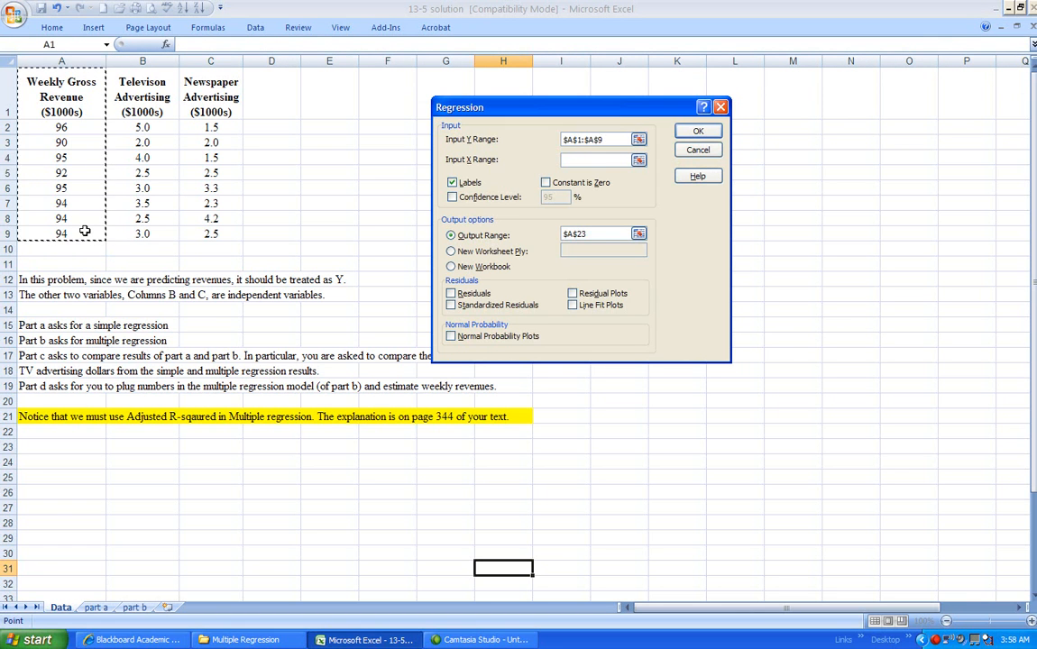
pyautogui.click(574, 160)
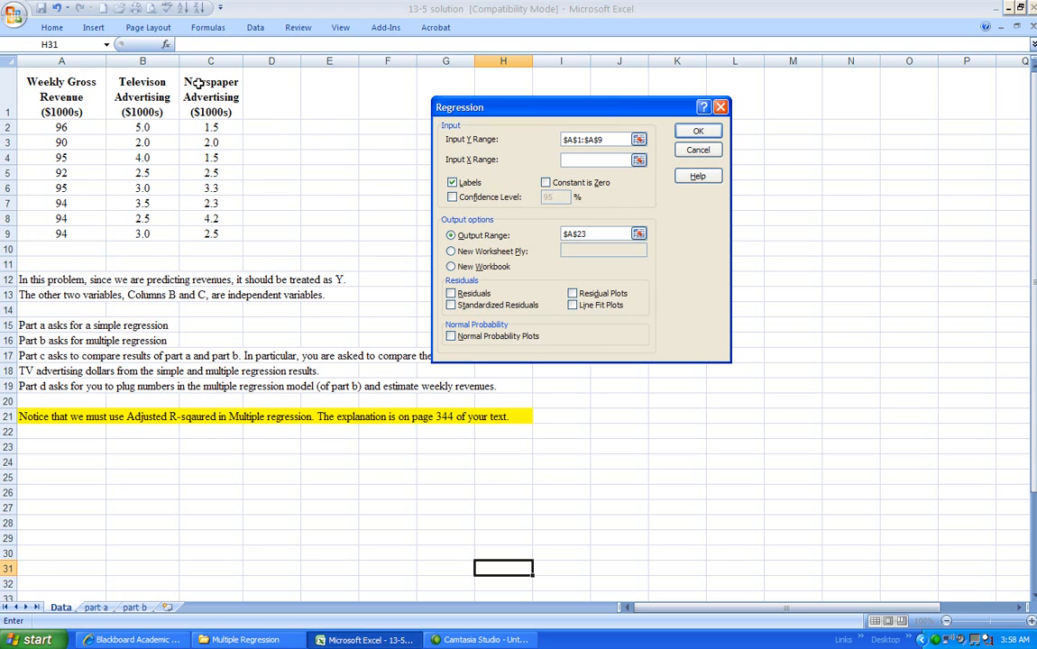
pyautogui.moveTo(199, 83); pyautogui.dragTo(204, 234)
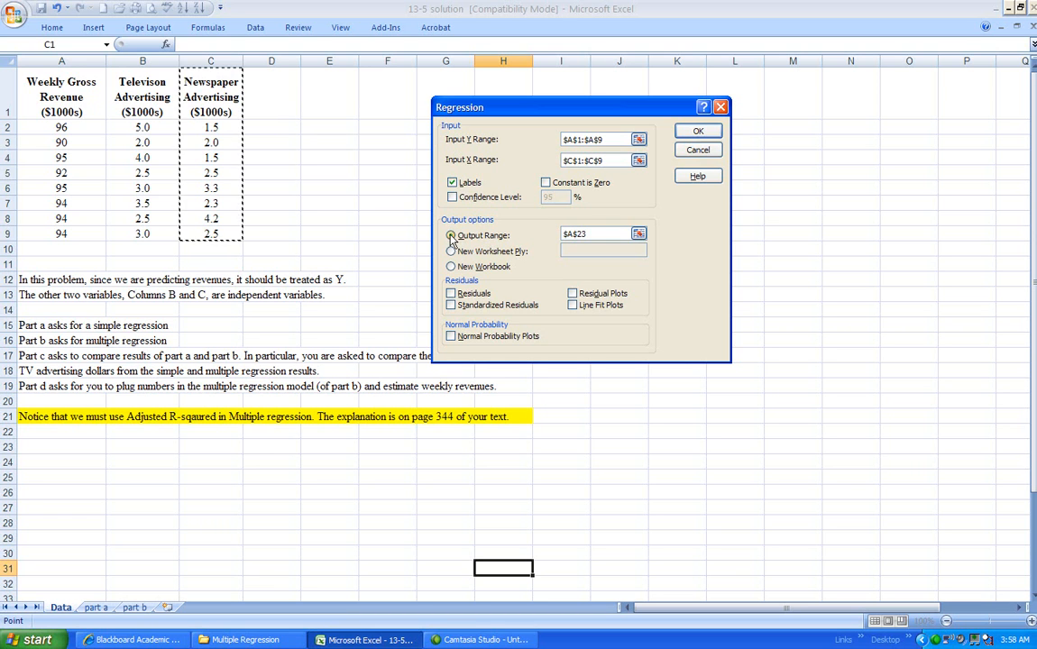
# Set the regression's output range to cell I1 and run the simple regression
pyautogui.click(529, 235)
pyautogui.press('Delete')
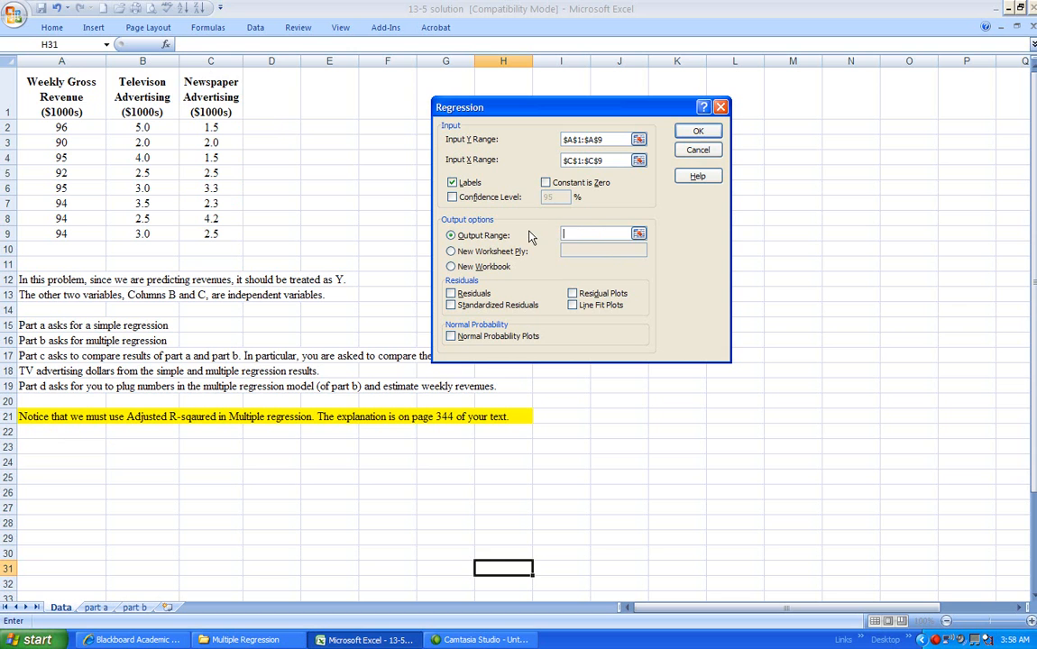
pyautogui.moveTo(624, 109); pyautogui.dragTo(356, 107)
pyautogui.click(567, 88)
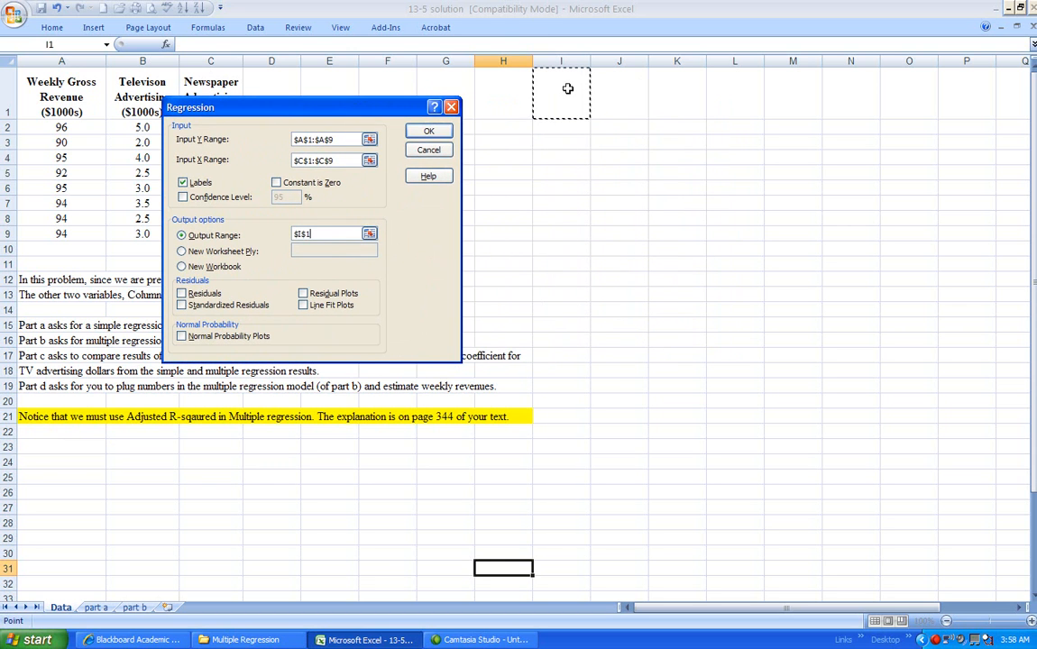
pyautogui.click(430, 132)
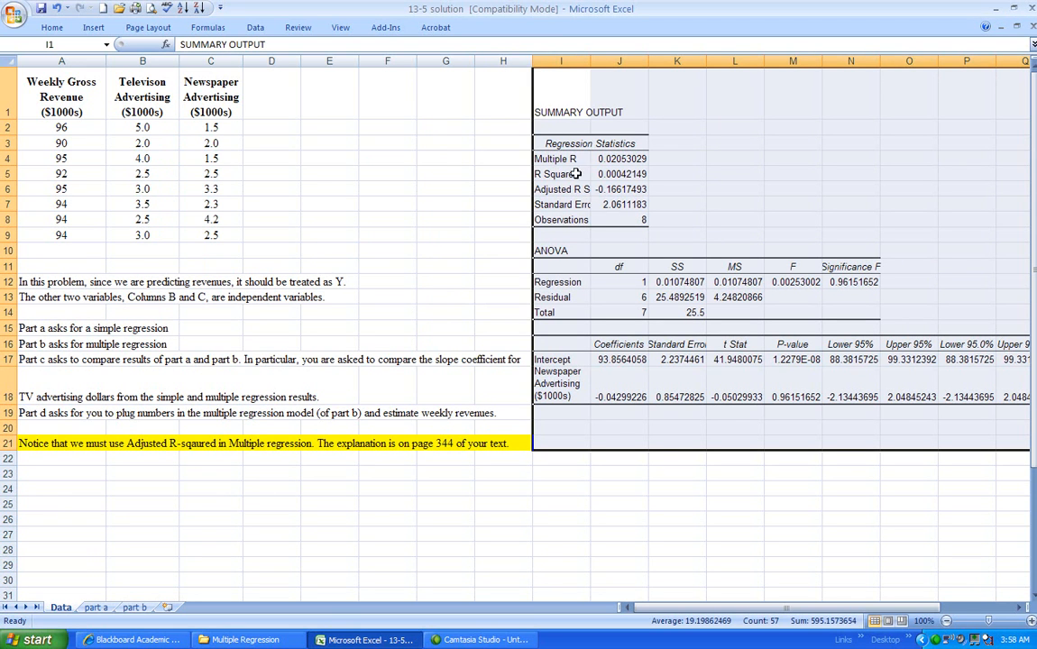
# Color the R Square value in cell J5 of the summary output red
pyautogui.click(612, 174)
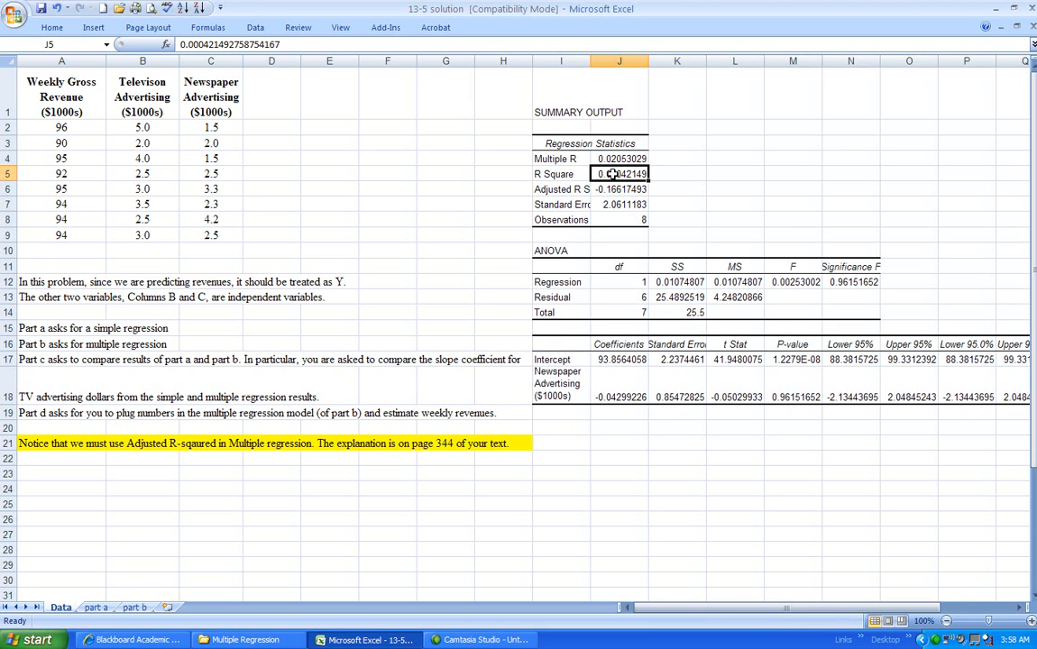
pyautogui.rightClick(612, 174)
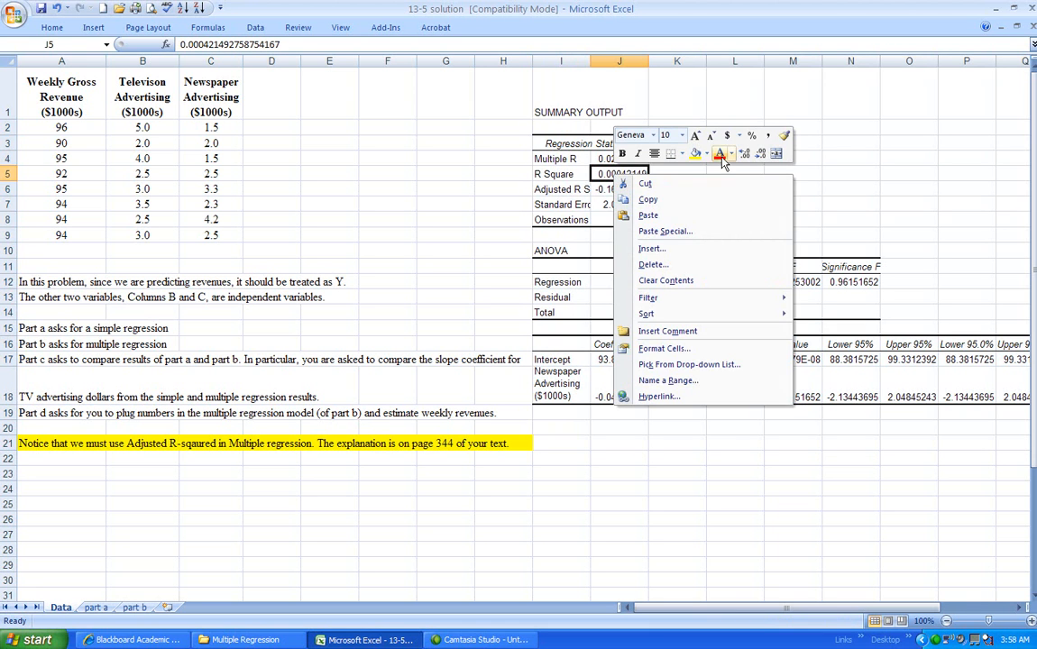
pyautogui.click(721, 158)
pyautogui.click(424, 192)
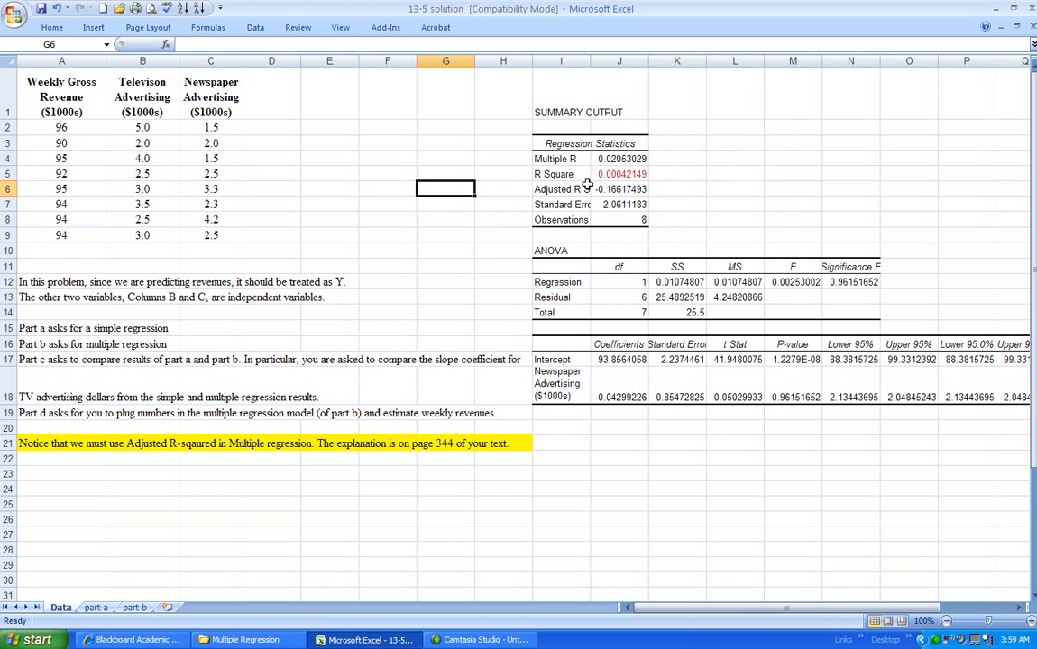
pyautogui.click(659, 174)
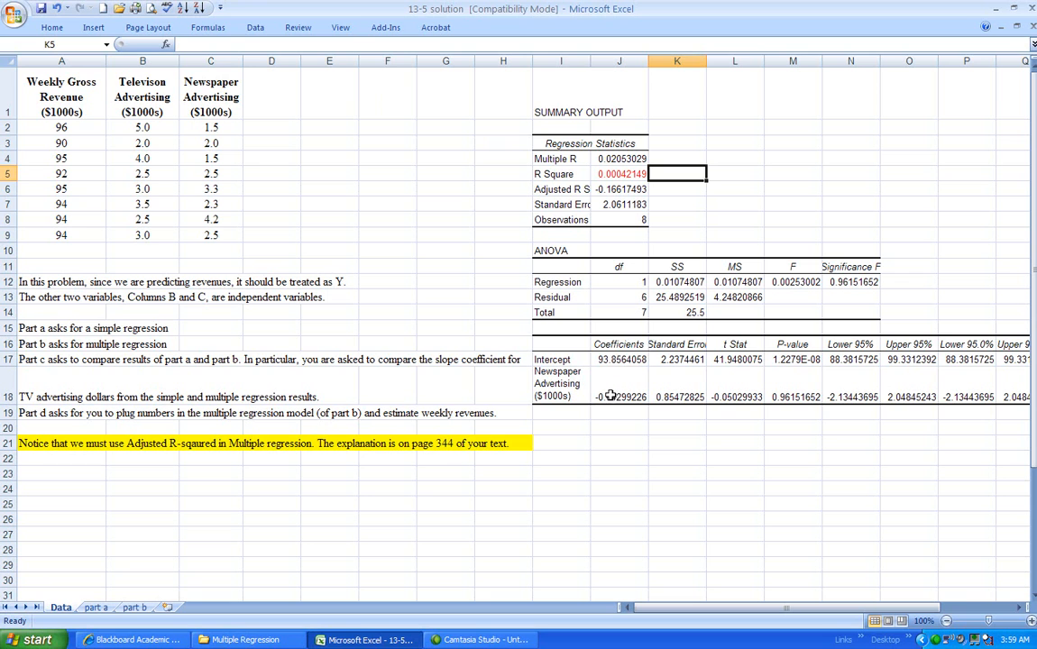
# Enter the regression equation "Y-hat = 93.9 - 0.043(N.P. Ad $)" in cell J20 below the coefficients table
pyautogui.click(613, 429)
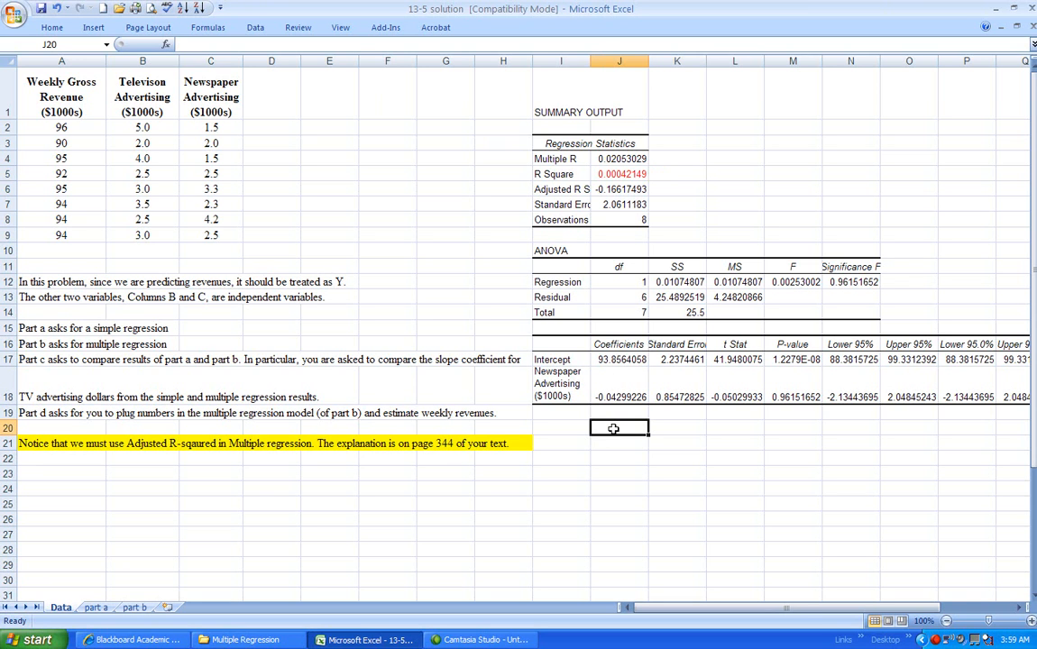
pyautogui.write('Y')
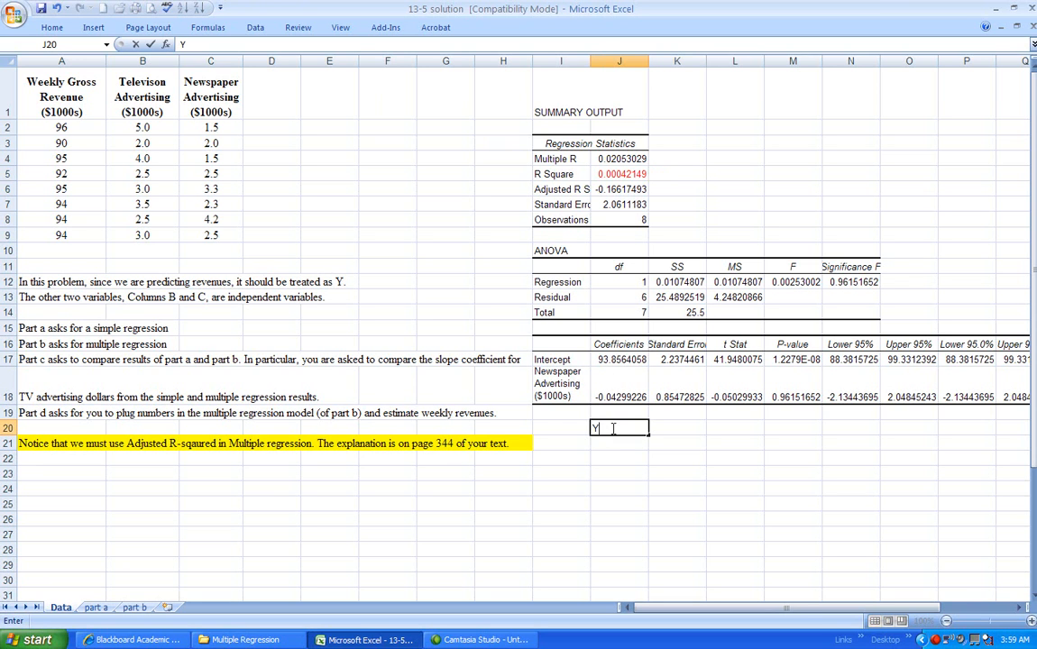
pyautogui.write('-hat = 93.9')
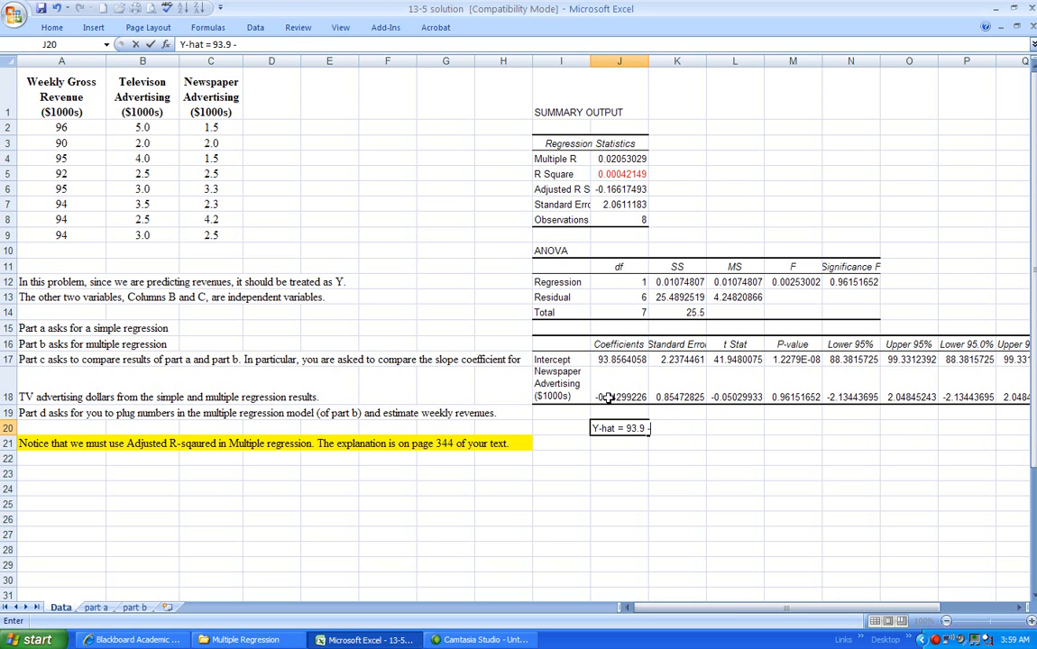
pyautogui.write(' - 0.0')
pyautogui.write('43(N.P. Ads')
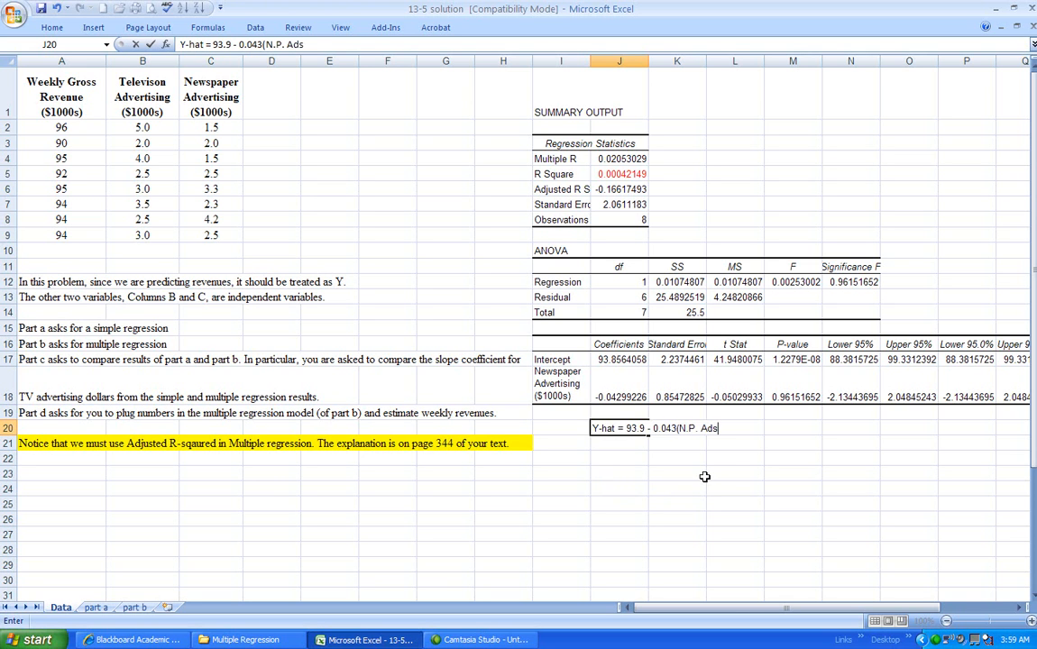
pyautogui.press('BackSpace')
pyautogui.write('$')
pyautogui.click(744, 487)
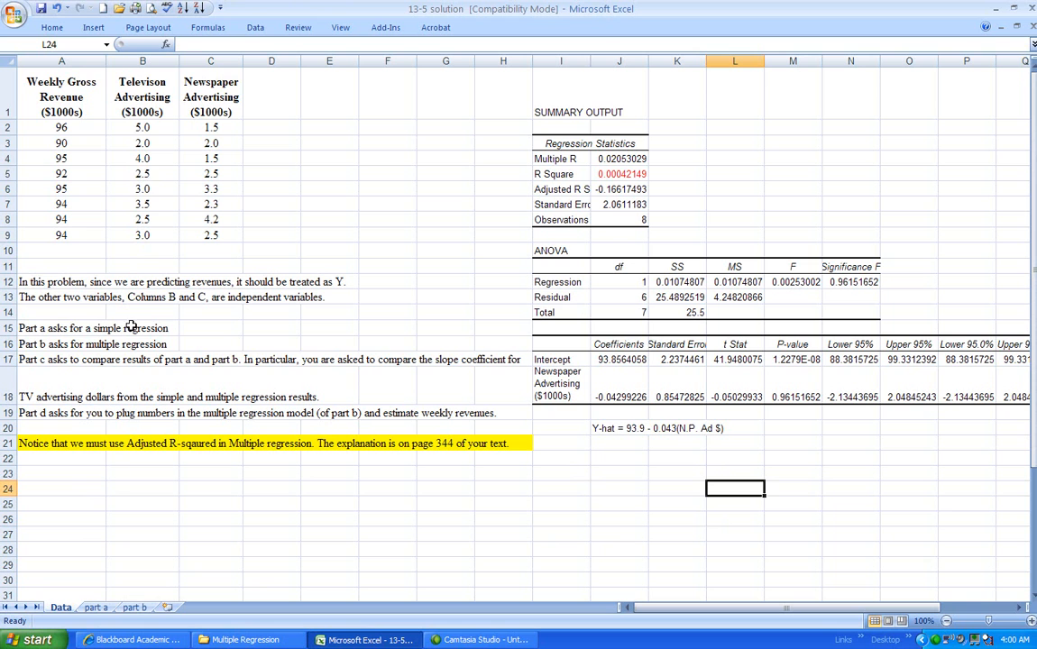
# Review the TV advertising simple regression results on the part a sheet and return to the Data sheet
pyautogui.click(94, 608)
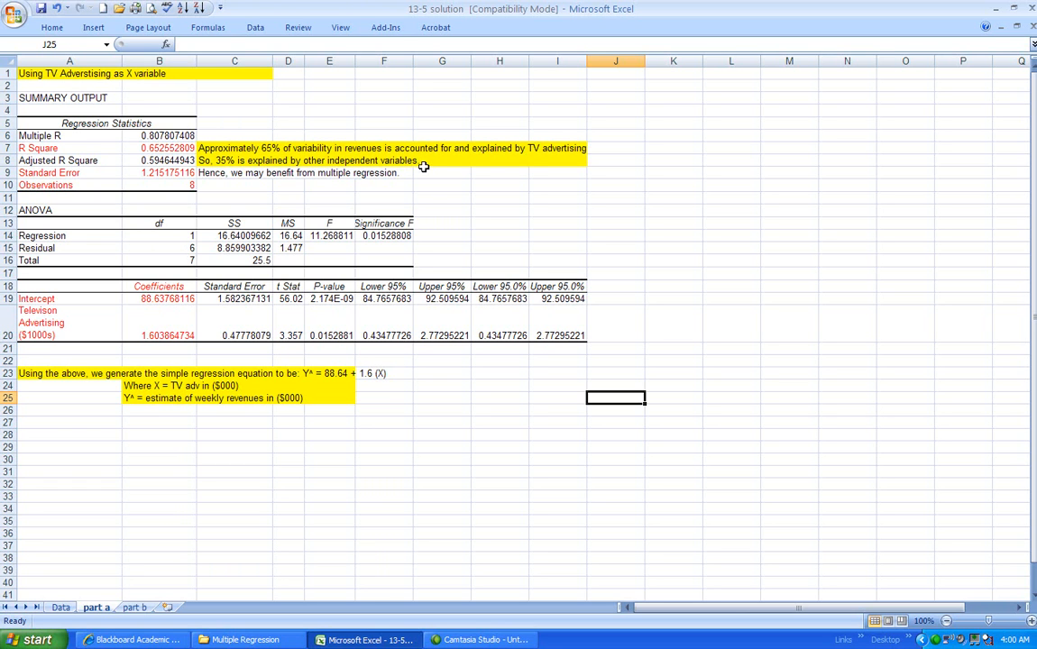
pyautogui.click(438, 190)
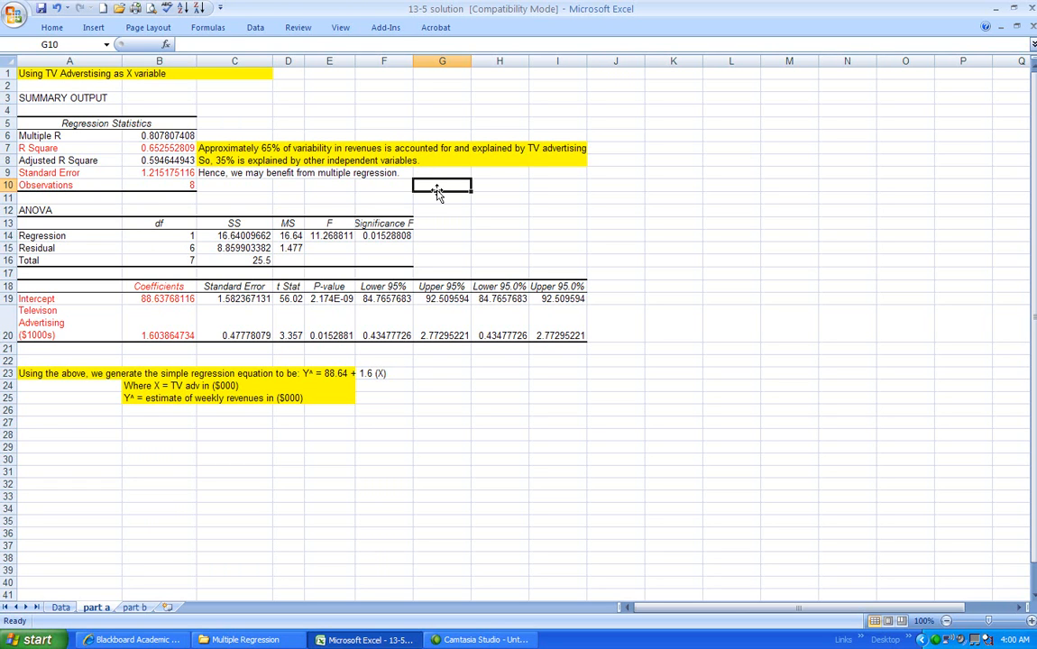
pyautogui.click(62, 608)
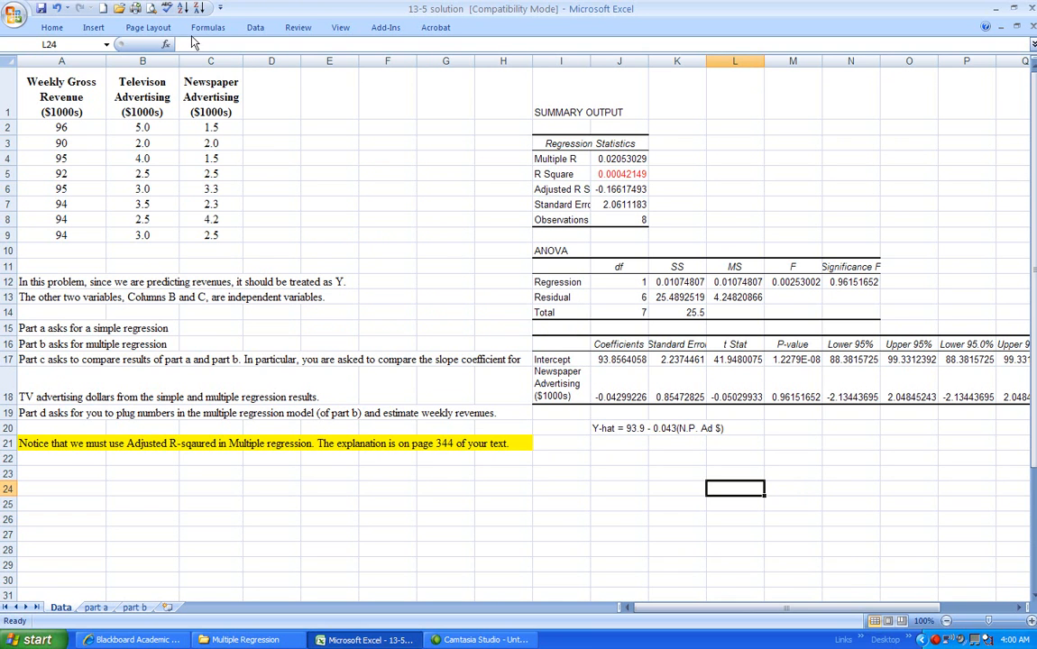
# Reopen the Regression tool and set the X range to both advertising columns, B1:C9
pyautogui.click(256, 28)
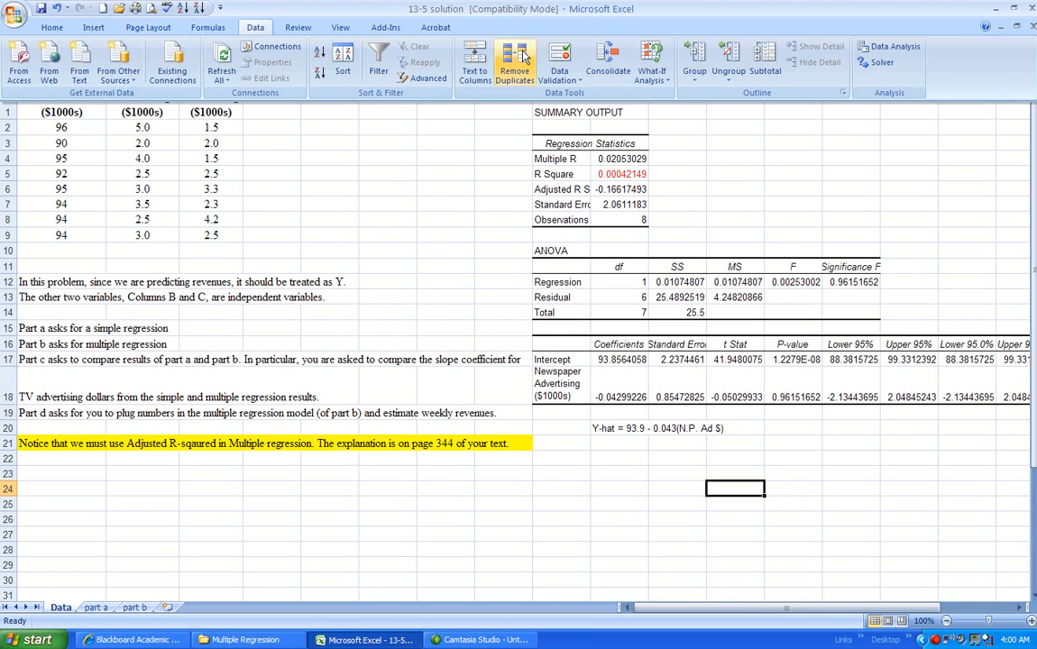
pyautogui.click(886, 50)
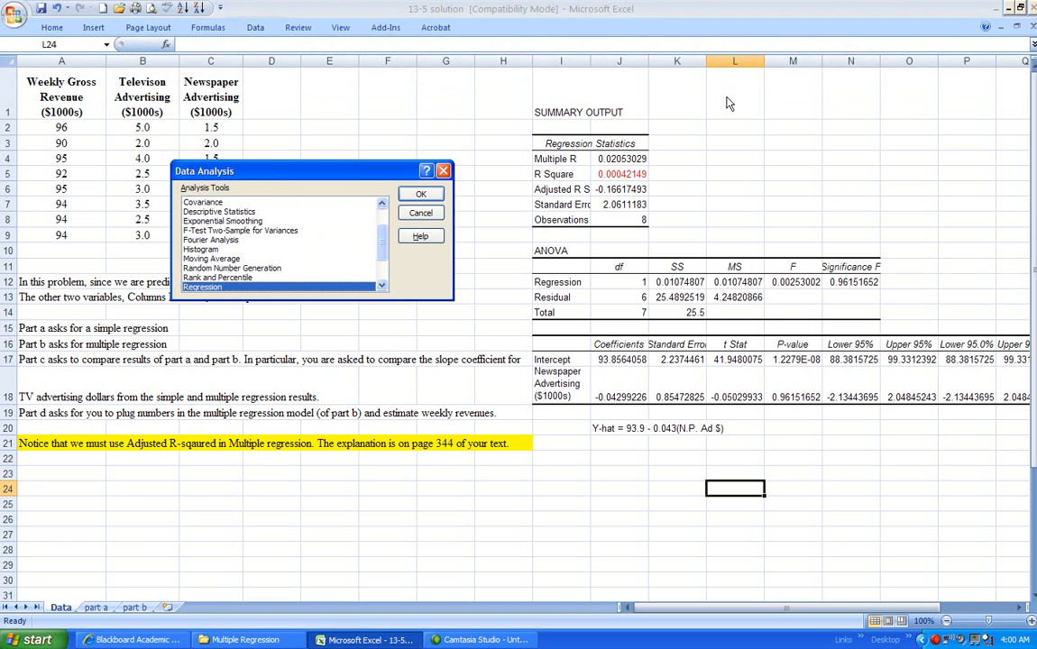
pyautogui.click(433, 194)
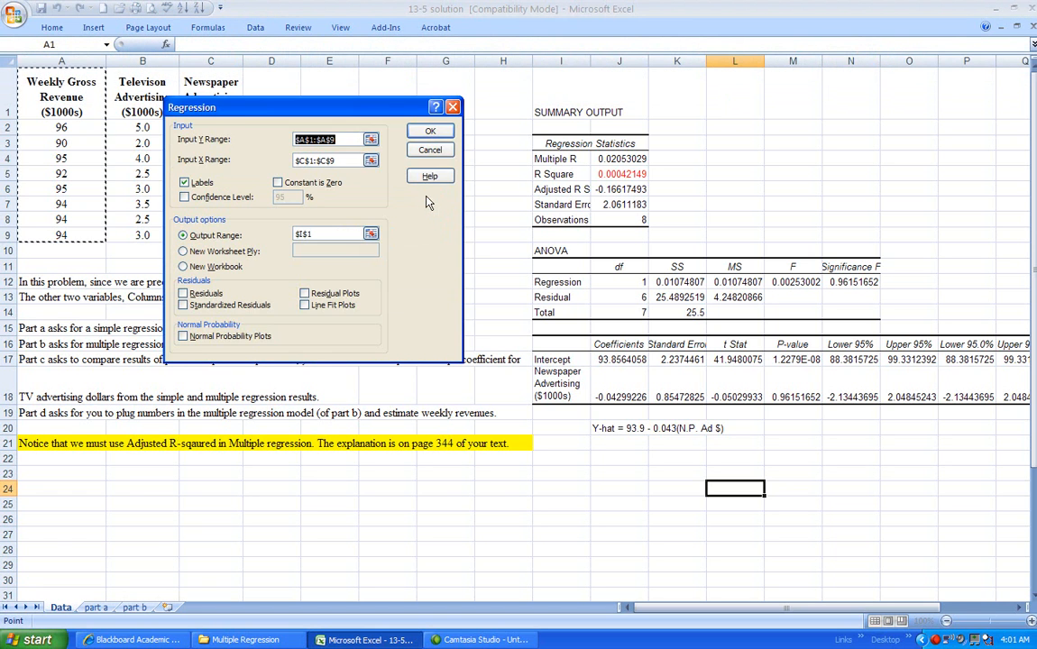
pyautogui.moveTo(374, 83); pyautogui.dragTo(685, 70)
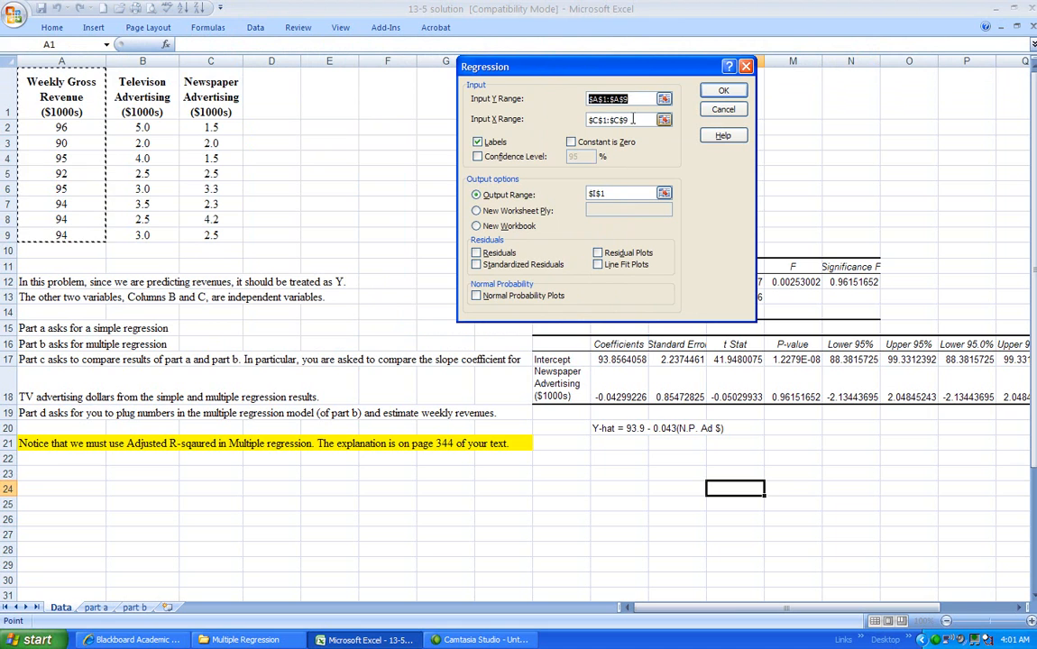
pyautogui.press('Tab')
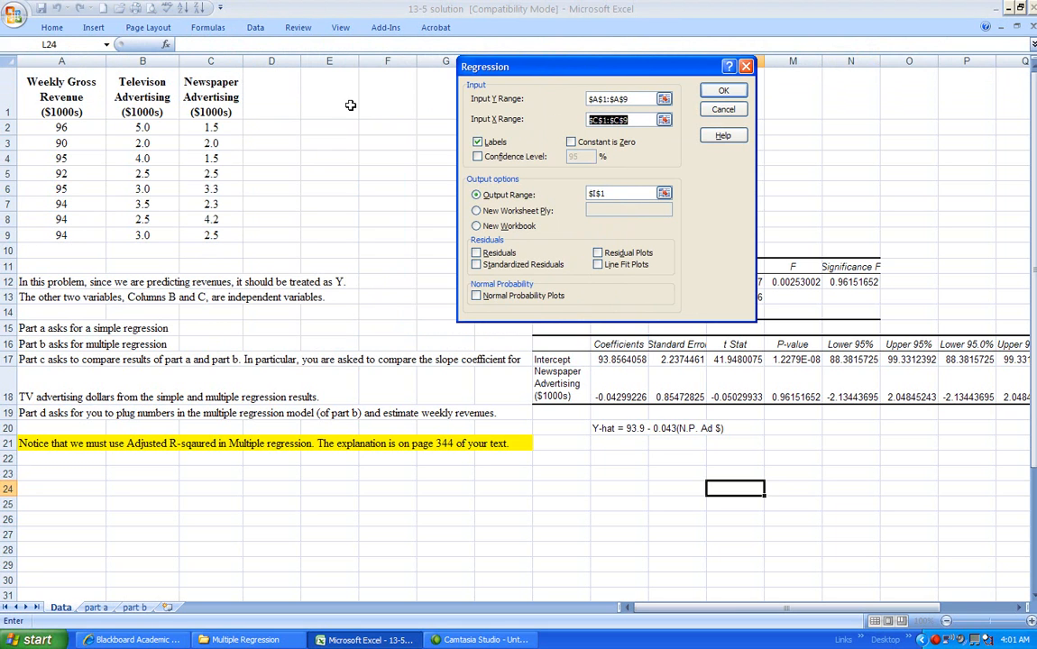
pyautogui.moveTo(144, 84); pyautogui.dragTo(223, 236)
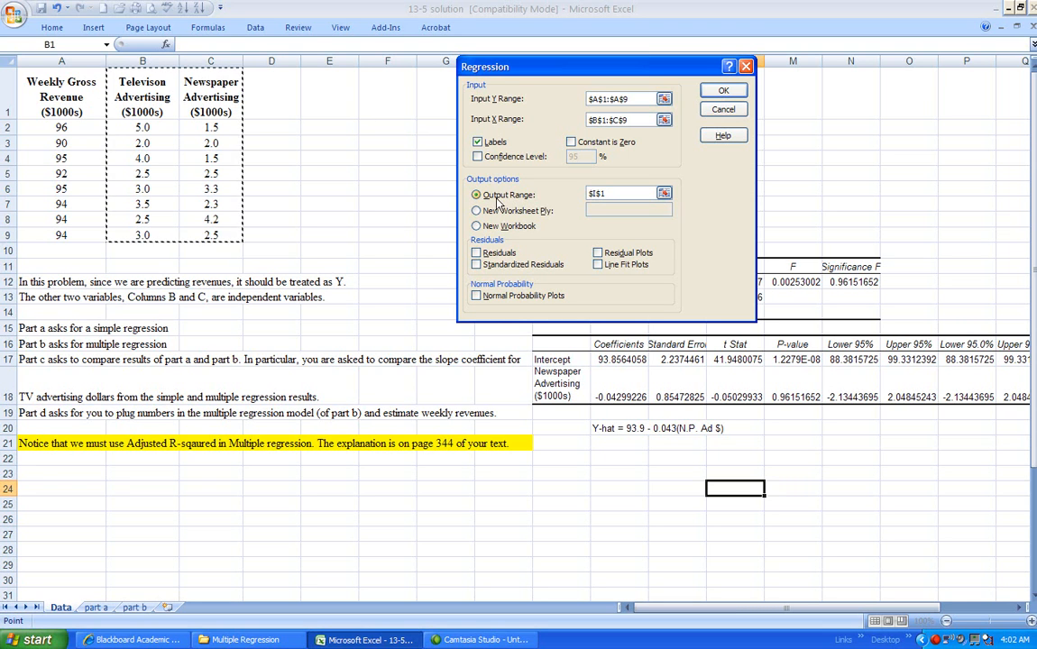
# Set the output range to cell A22, run the multiple regression and bring its summary output into view
pyautogui.click(609, 196)
pyautogui.moveTo(609, 197); pyautogui.dragTo(560, 197)
pyautogui.press('Delete')
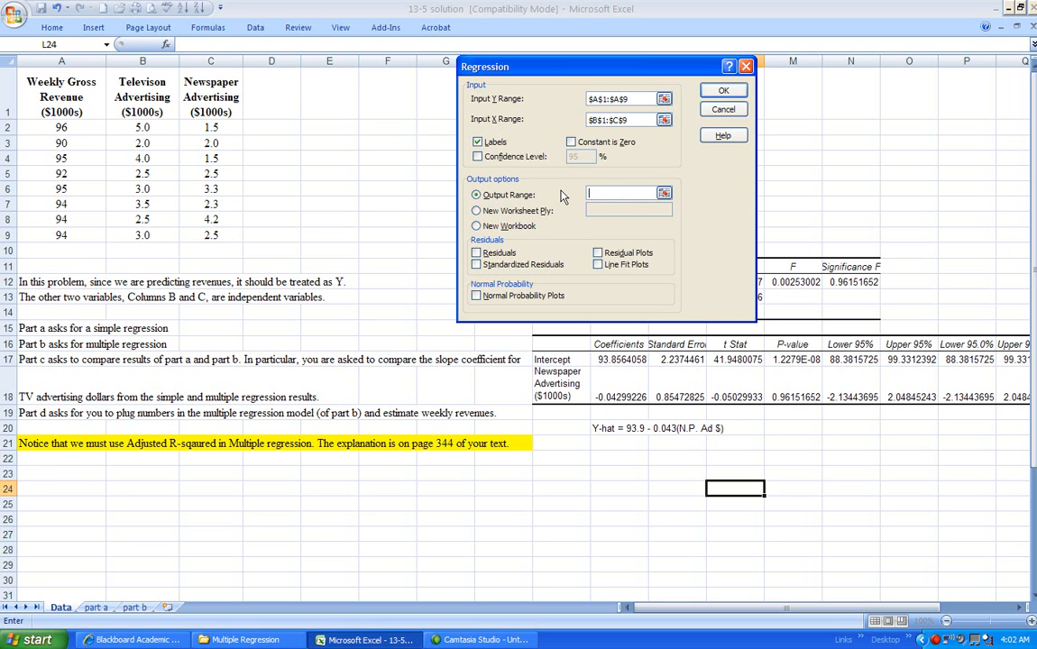
pyautogui.click(55, 460)
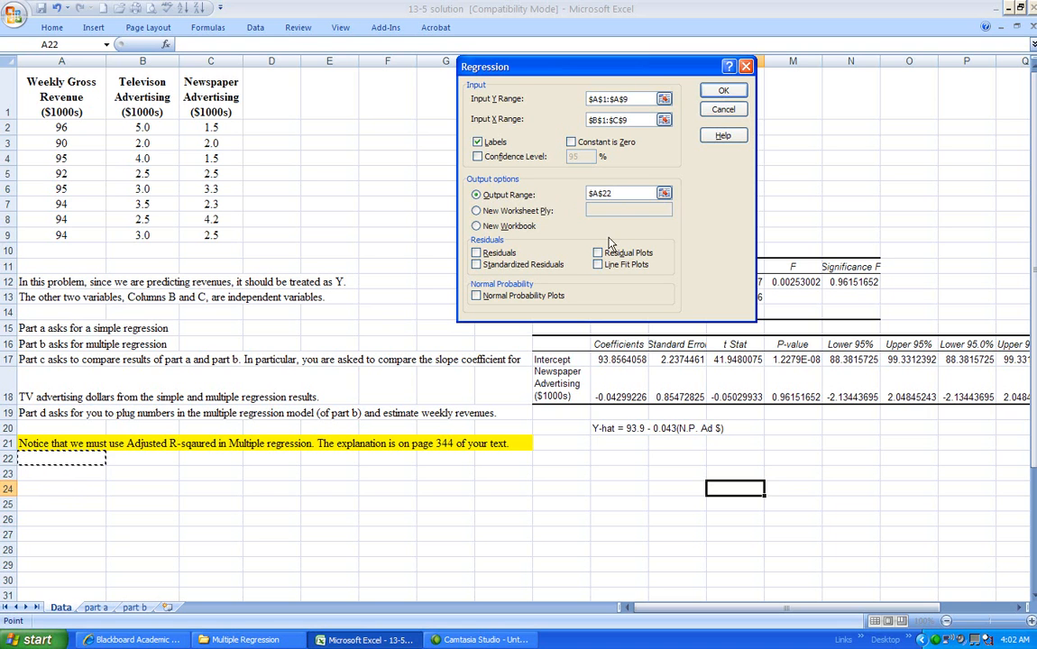
pyautogui.click(722, 90)
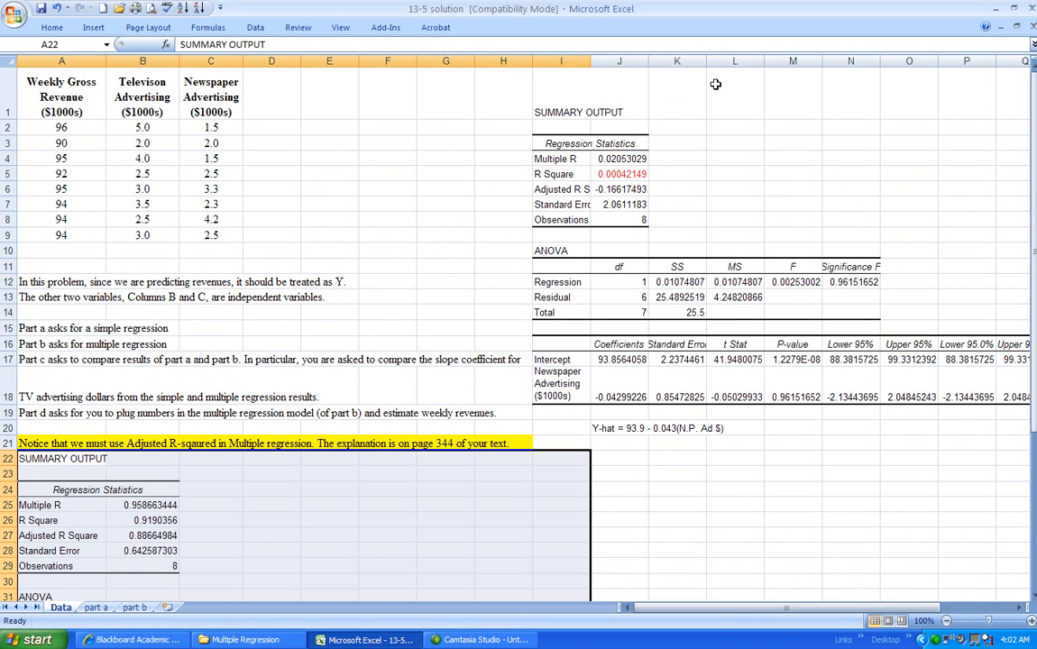
pyautogui.scroll(-4, 559, 386)
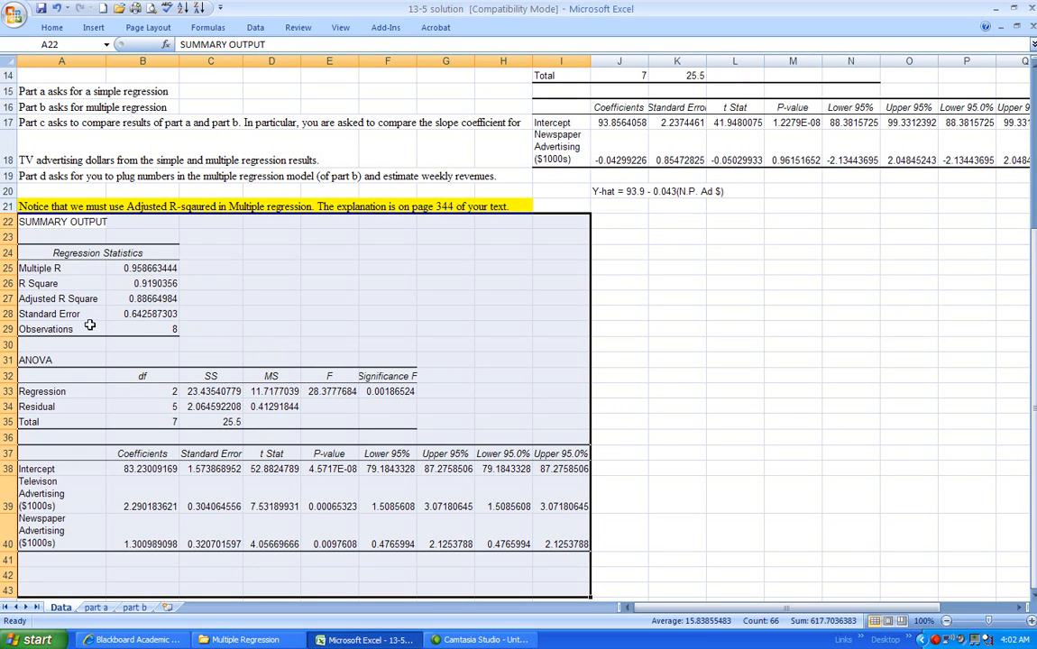
# Review the R Square and Adjusted R Square of the multiple regression output, and examine the regression equation on the part b sheet
pyautogui.click(147, 283)
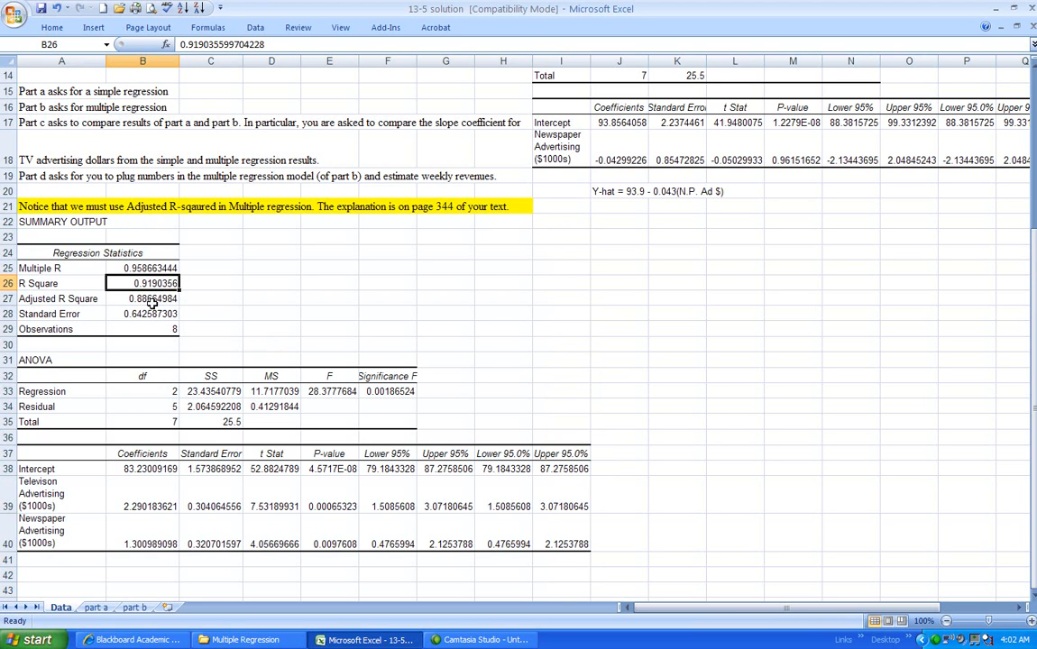
pyautogui.click(149, 299)
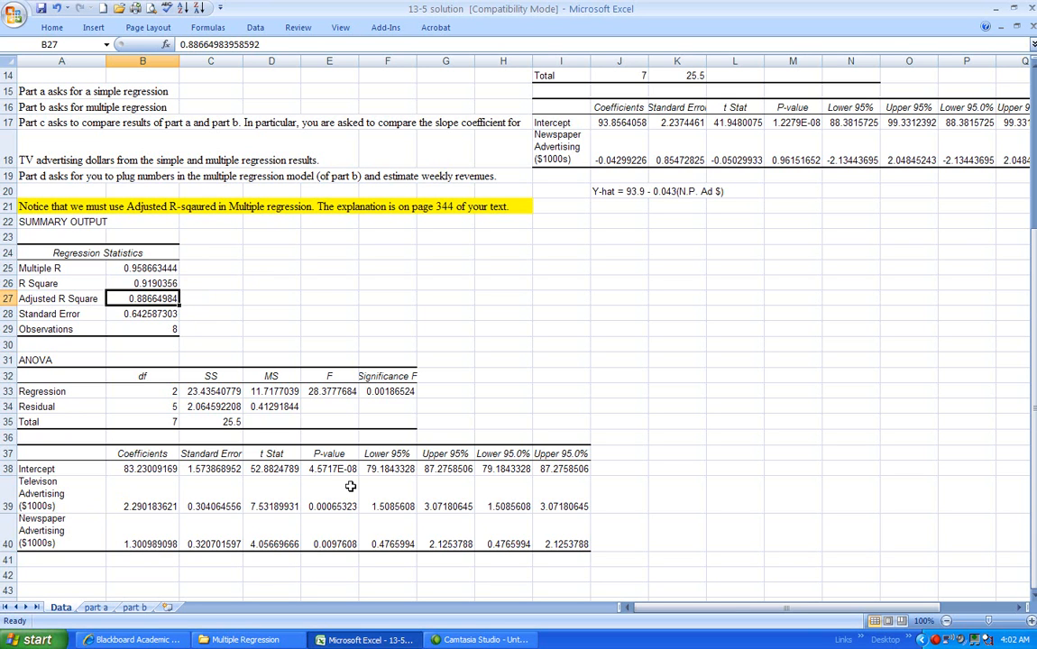
pyautogui.click(134, 608)
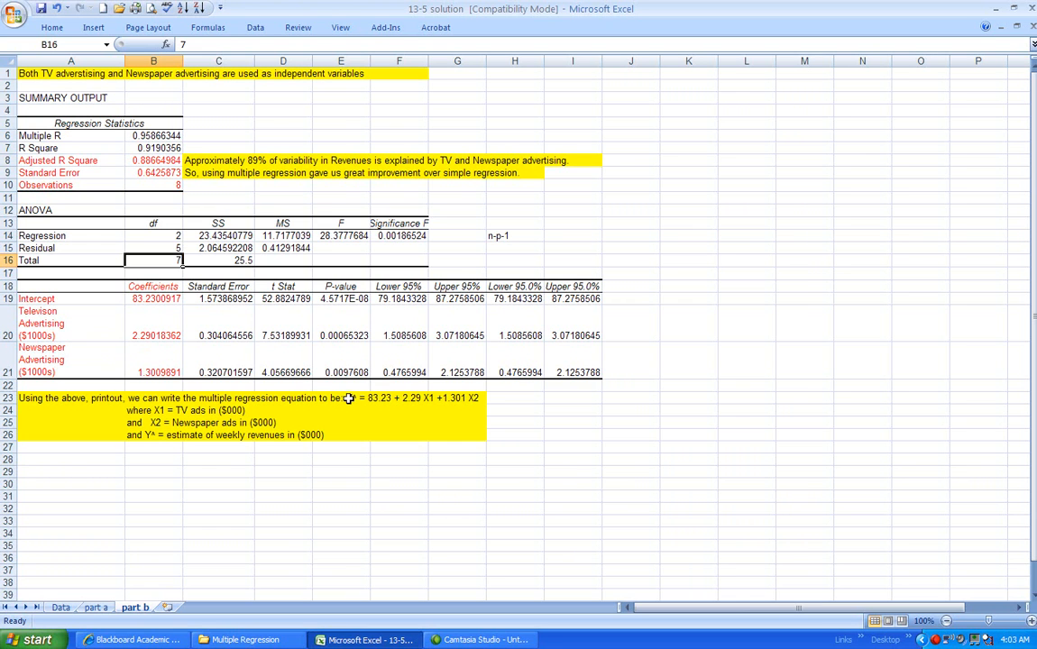
pyautogui.moveTo(347, 399); pyautogui.dragTo(502, 401)
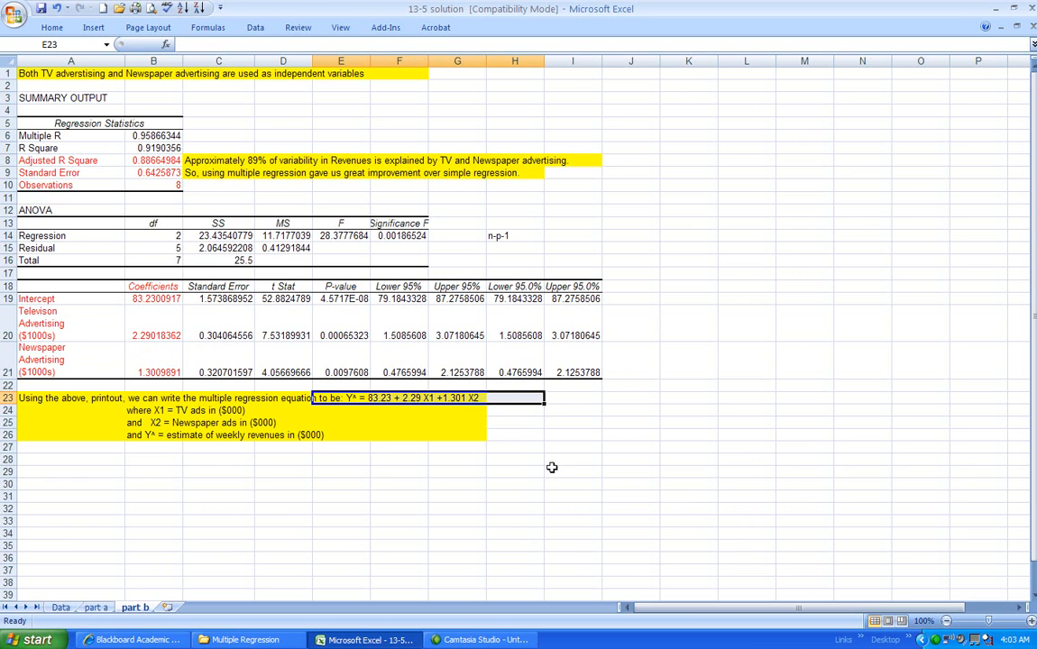
pyautogui.click(525, 475)
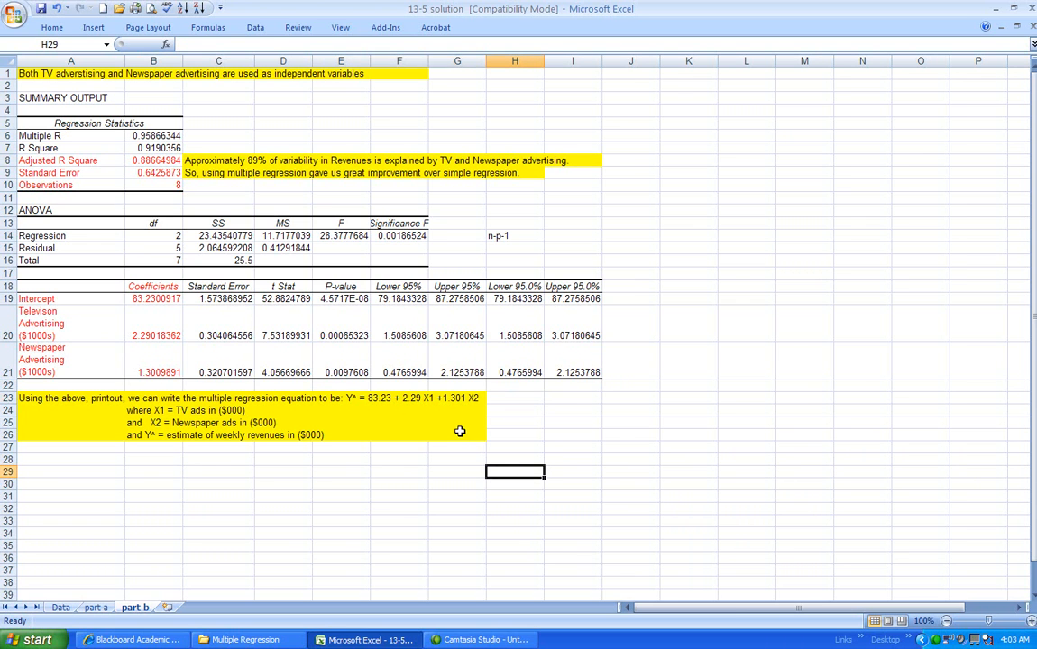
# Replace X1 with "(TV ads)" in the multiple regression equation in cell A23 of the part b sheet
pyautogui.click(358, 398)
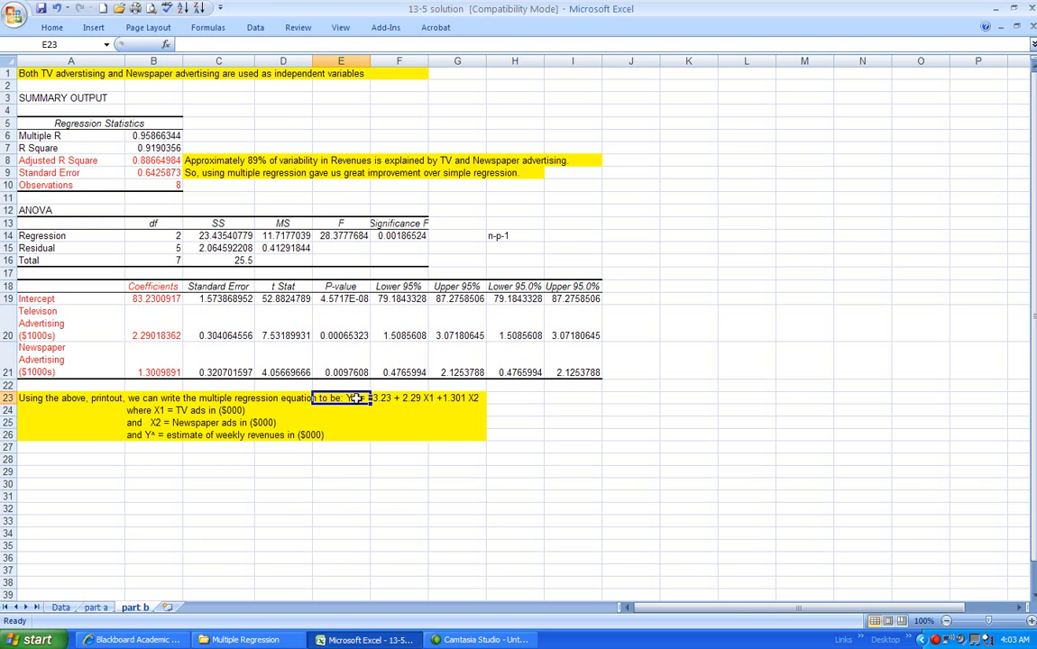
pyautogui.click(30, 398)
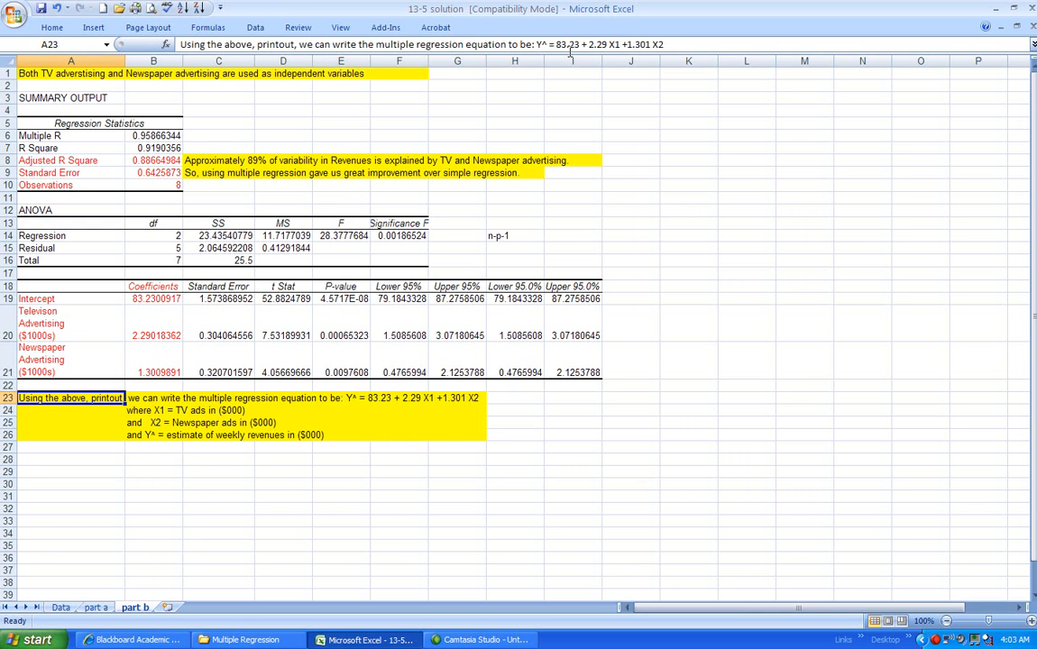
pyautogui.click(609, 45)
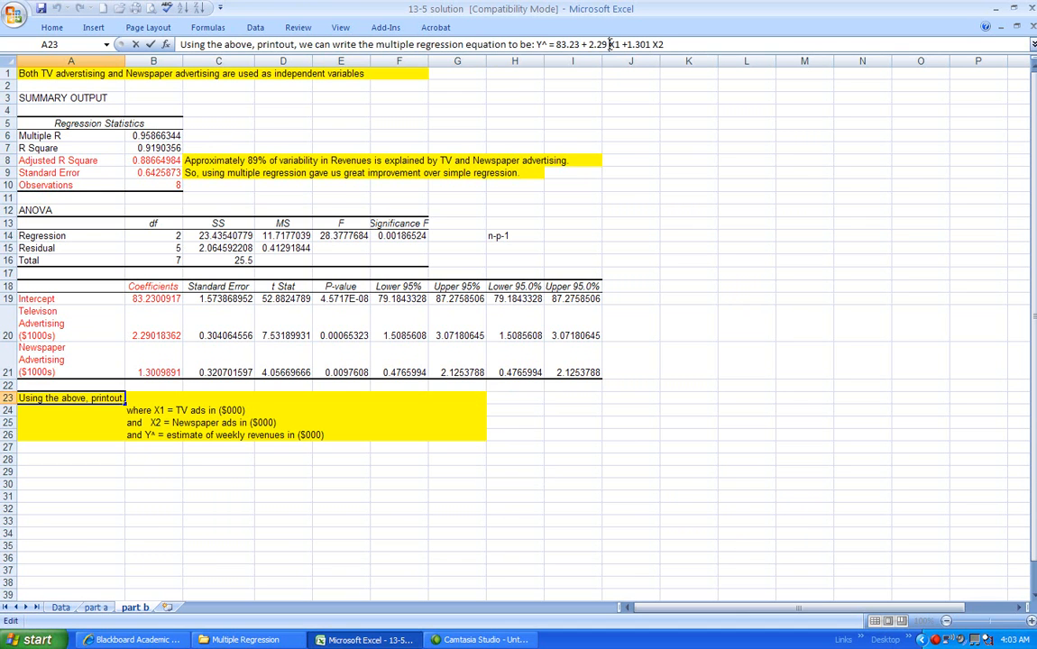
pyautogui.write('*')
pyautogui.press('BackSpace')
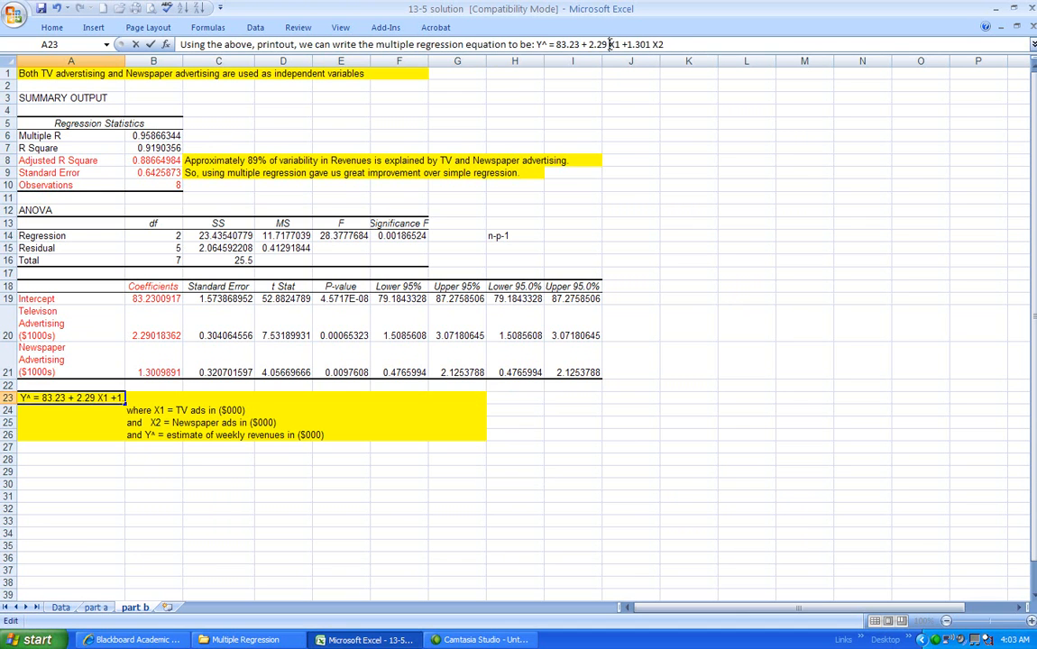
pyautogui.press('Delete')
pyautogui.press('Delete')
pyautogui.write('(TV ads)')
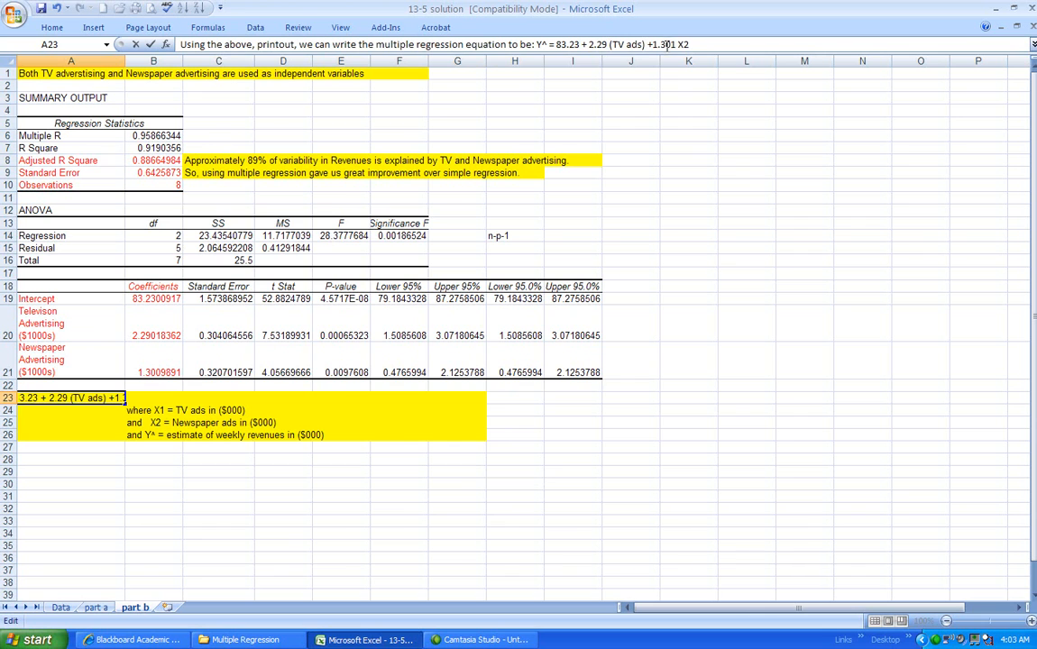
# Replace X2 with "(paper ads)" in the same equation and commit the cell
pyautogui.doubleClick(683, 44)
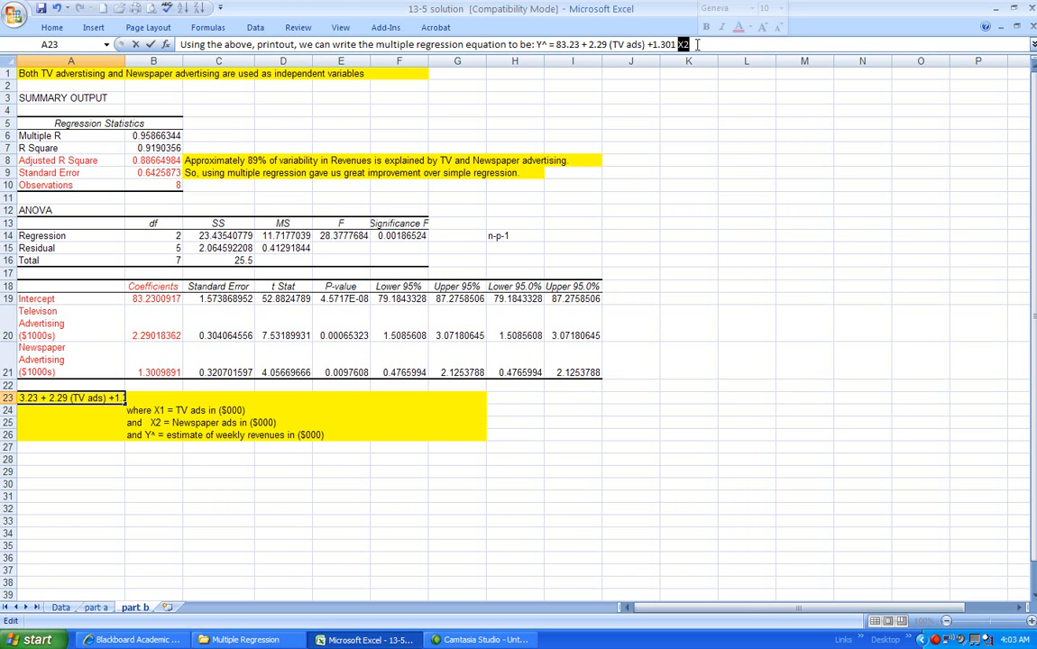
pyautogui.write('(paper ads')
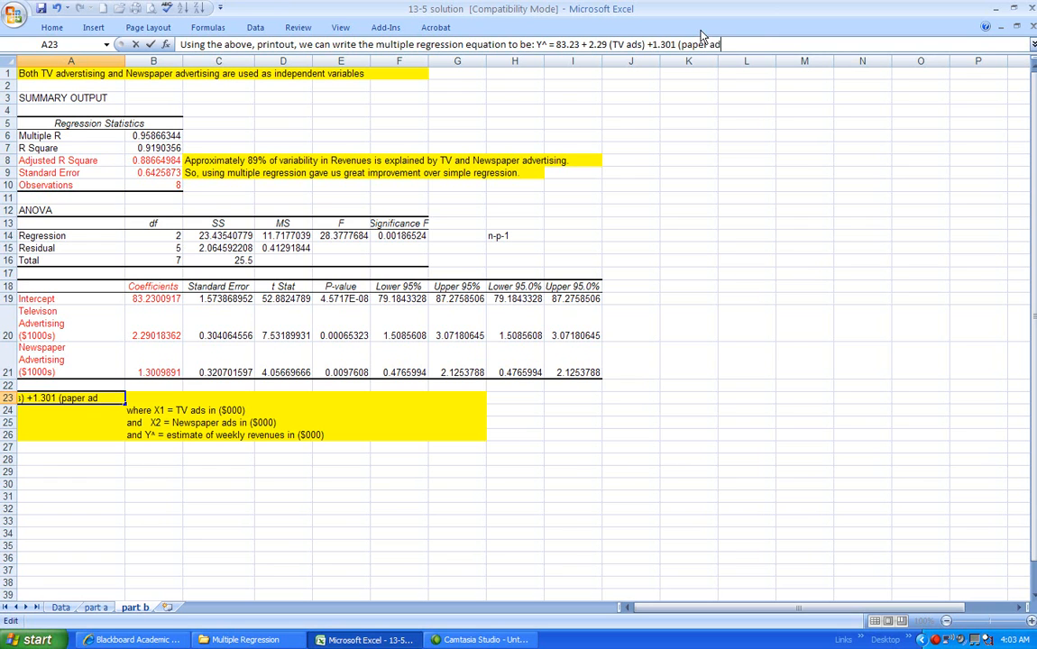
pyautogui.click(663, 447)
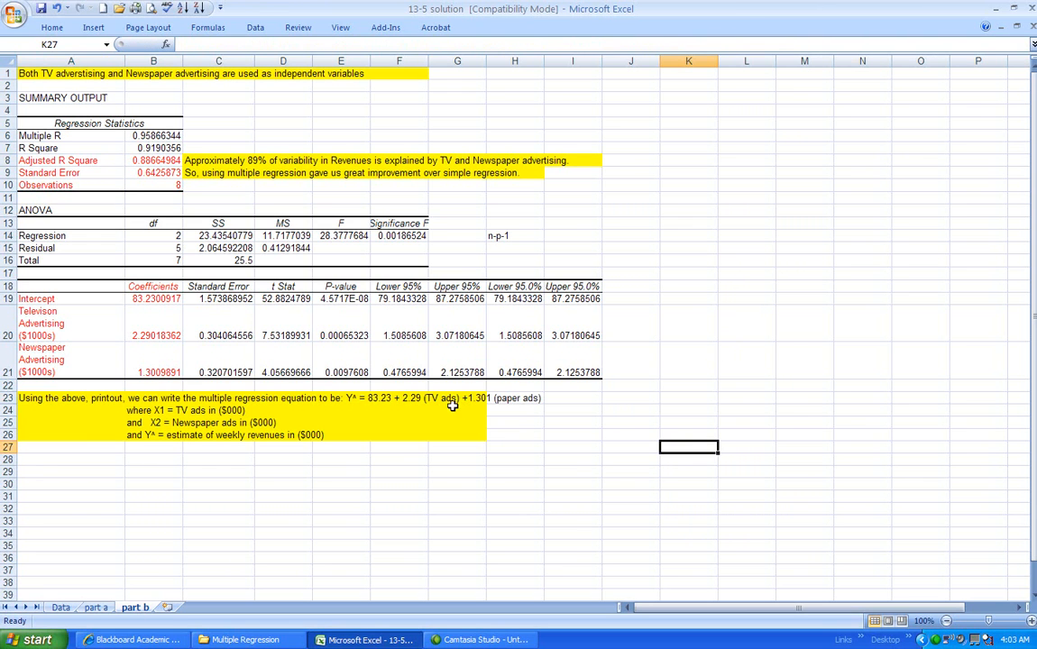
pyautogui.moveTo(353, 396); pyautogui.dragTo(532, 398)
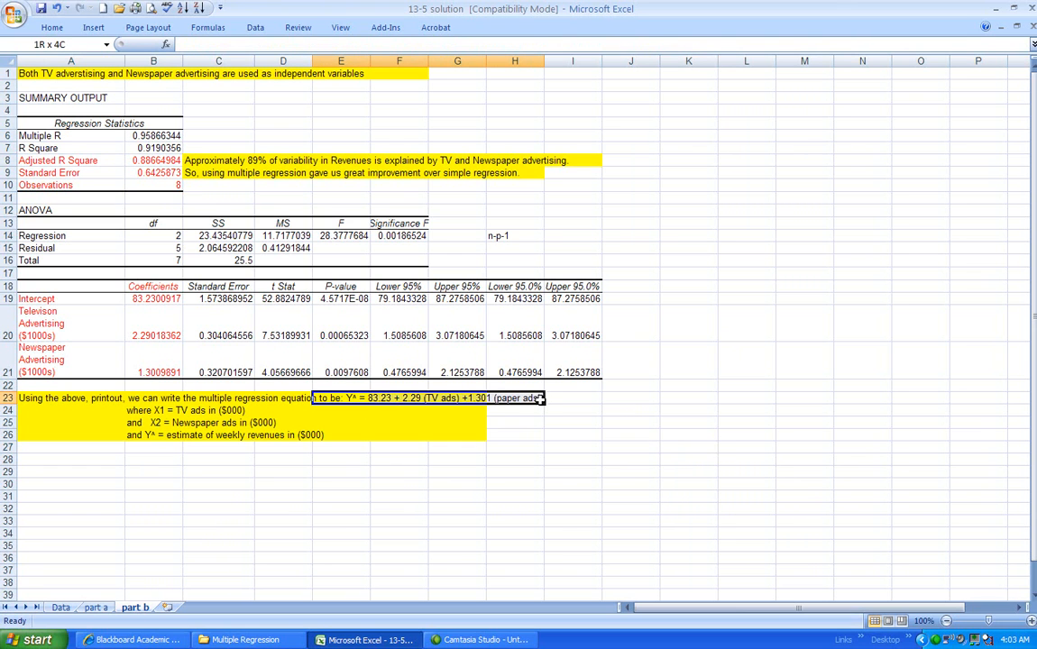
pyautogui.rightClick(417, 398)
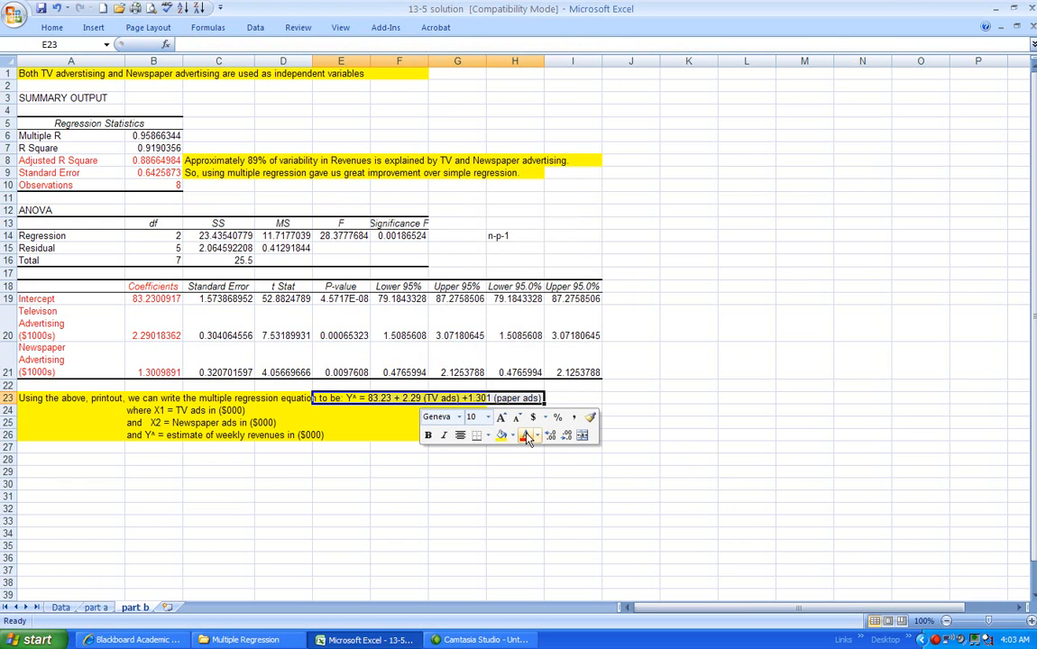
pyautogui.click(457, 484)
pyautogui.moveTo(352, 398); pyautogui.dragTo(528, 397)
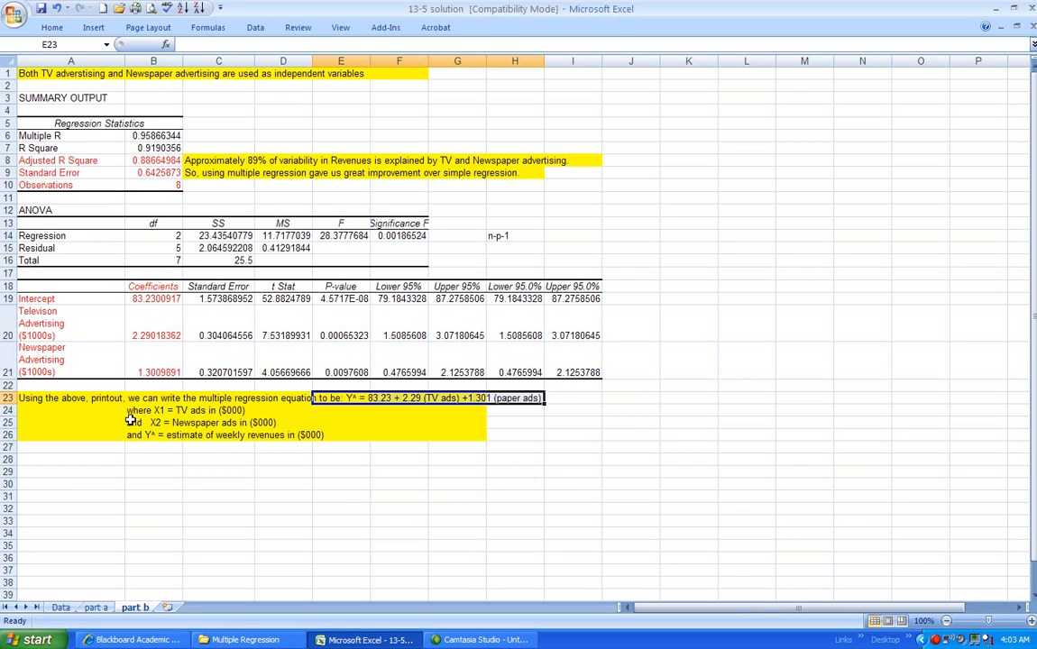
# Color only the equation text "Y^ = 83.23 + 2.29 (TV ads) +1.301 (paper ads)" in cell A23 red
pyautogui.click(42, 398)
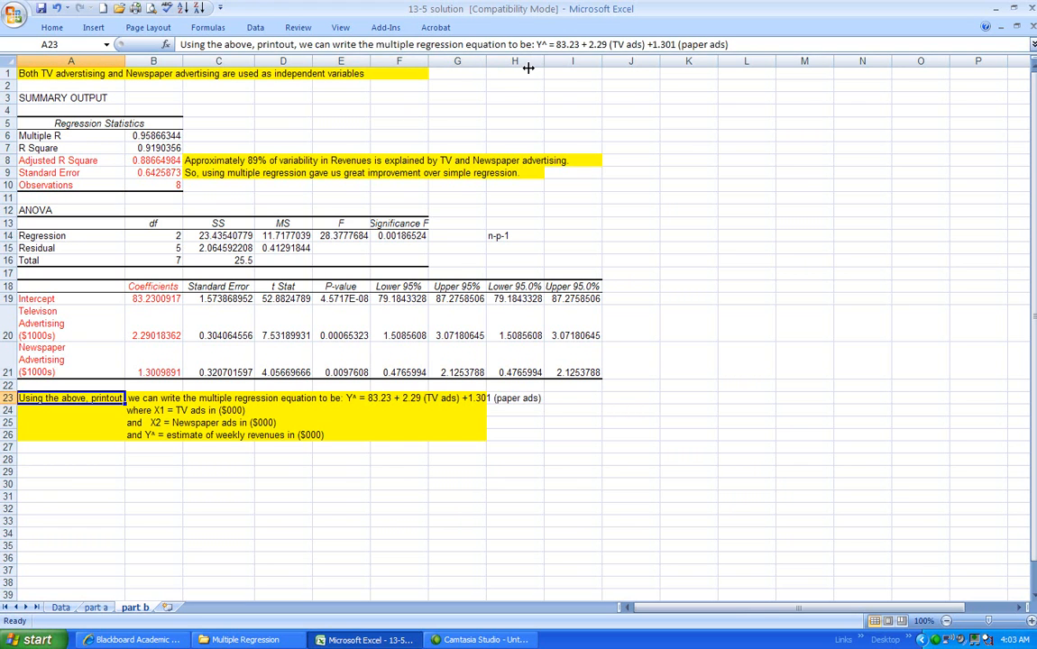
pyautogui.moveTo(537, 44); pyautogui.dragTo(718, 56)
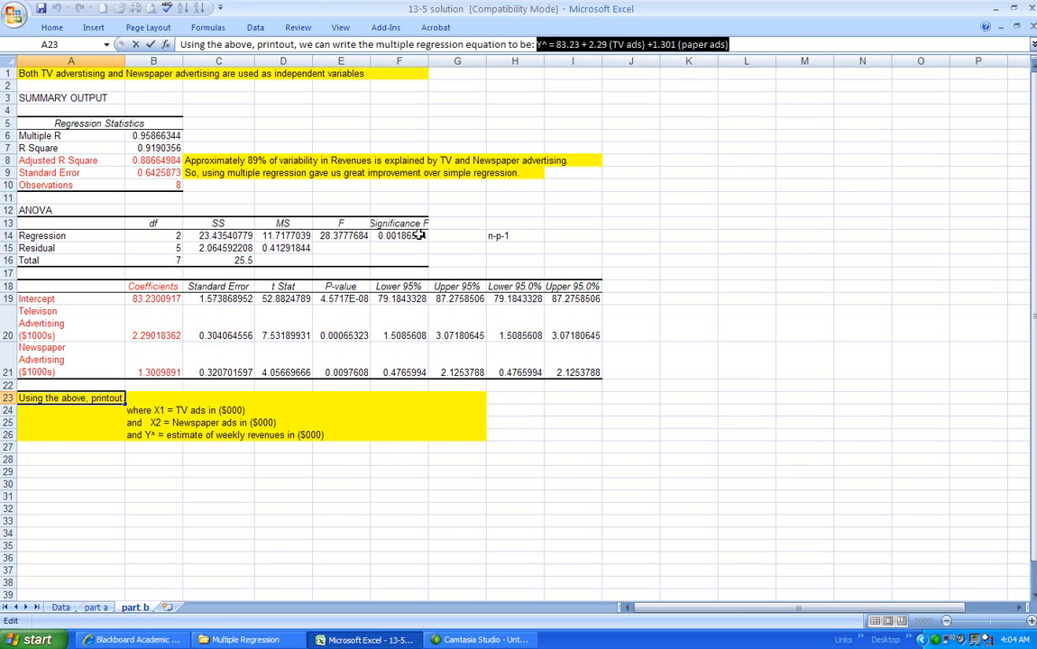
pyautogui.click(52, 30)
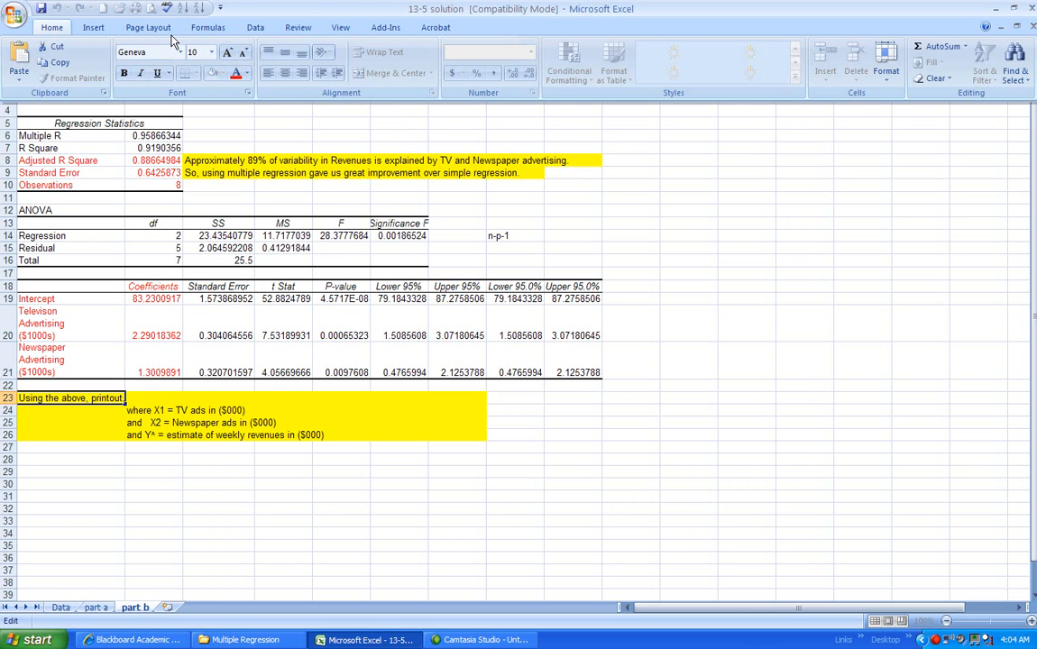
pyautogui.click(236, 77)
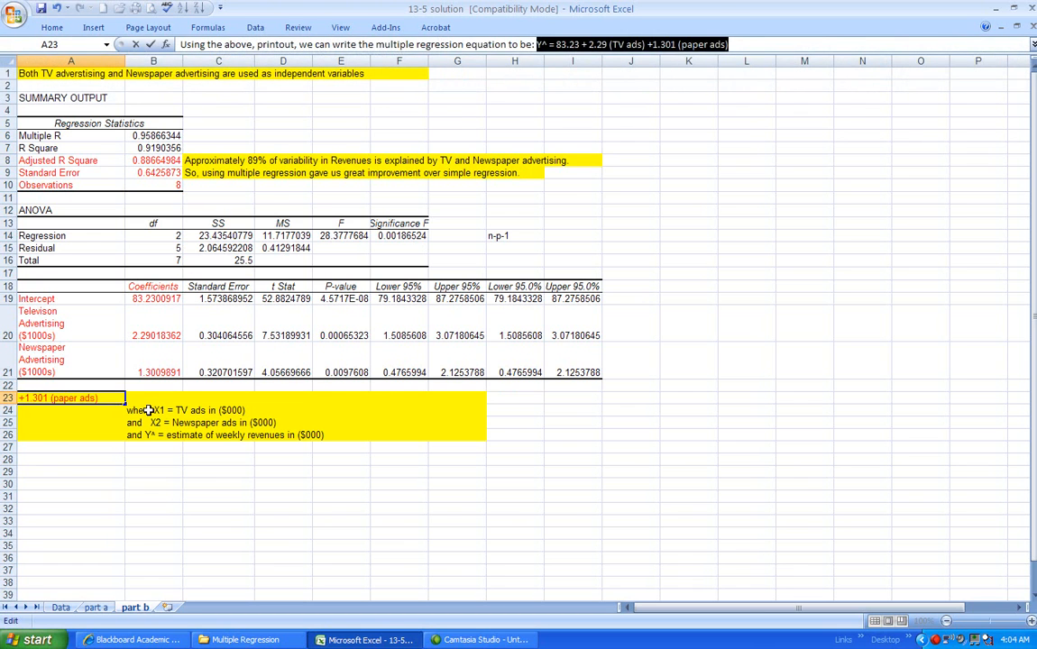
pyautogui.click(227, 521)
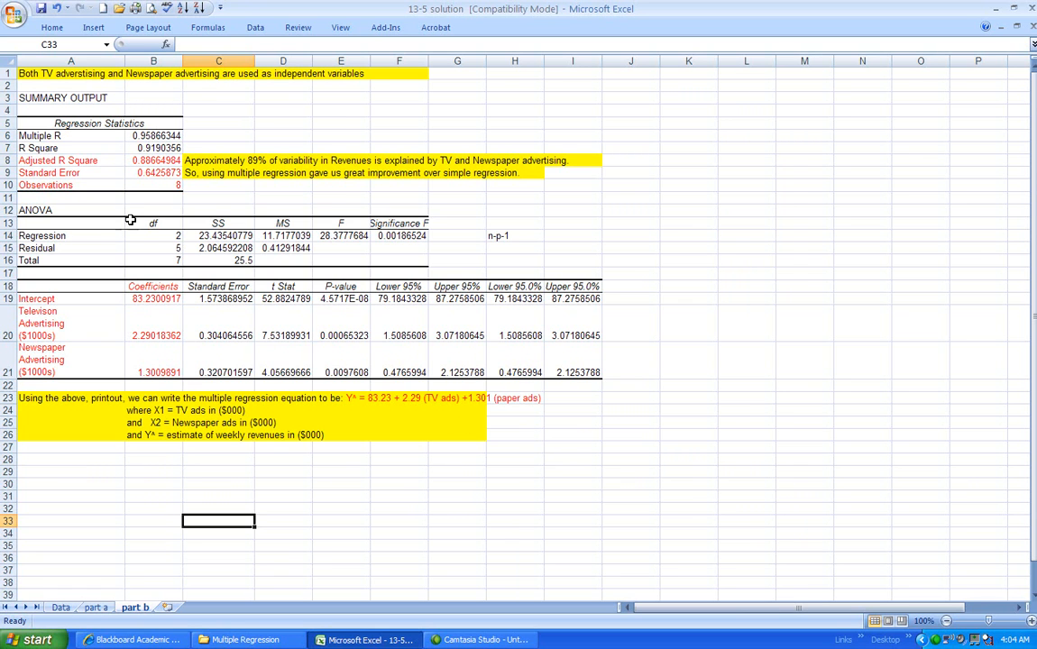
# Compare the multiple regression's Adjusted R Square on part b with the R Square of the newspaper regression on Data and the TV regression on part a
pyautogui.click(144, 161)
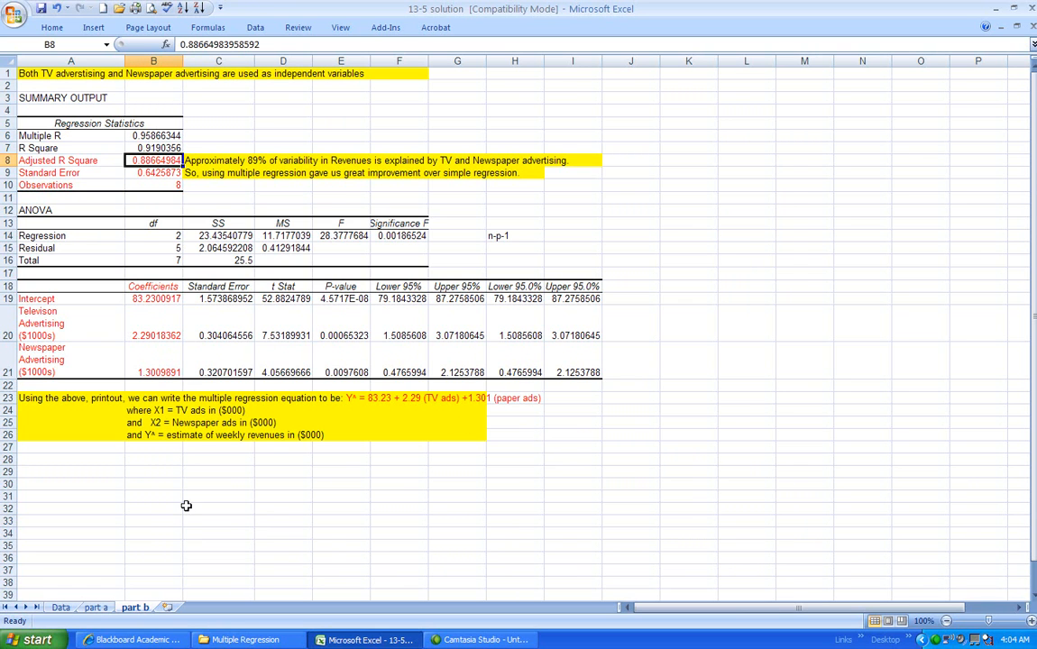
pyautogui.click(61, 608)
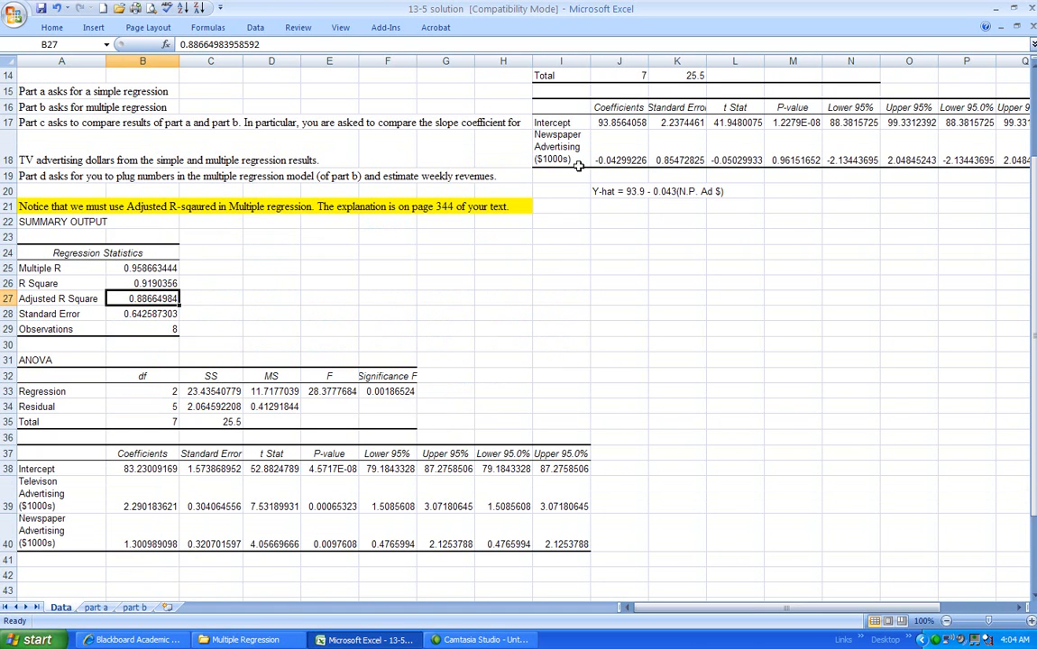
pyautogui.moveTo(1033, 248); pyautogui.dragTo(1035, 81)
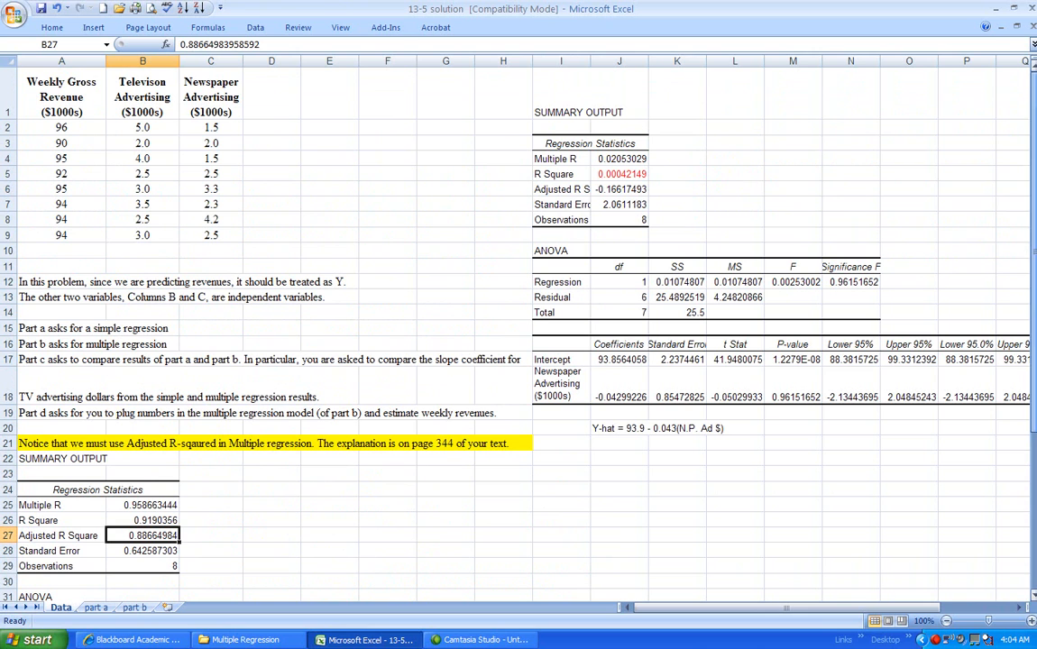
pyautogui.click(635, 173)
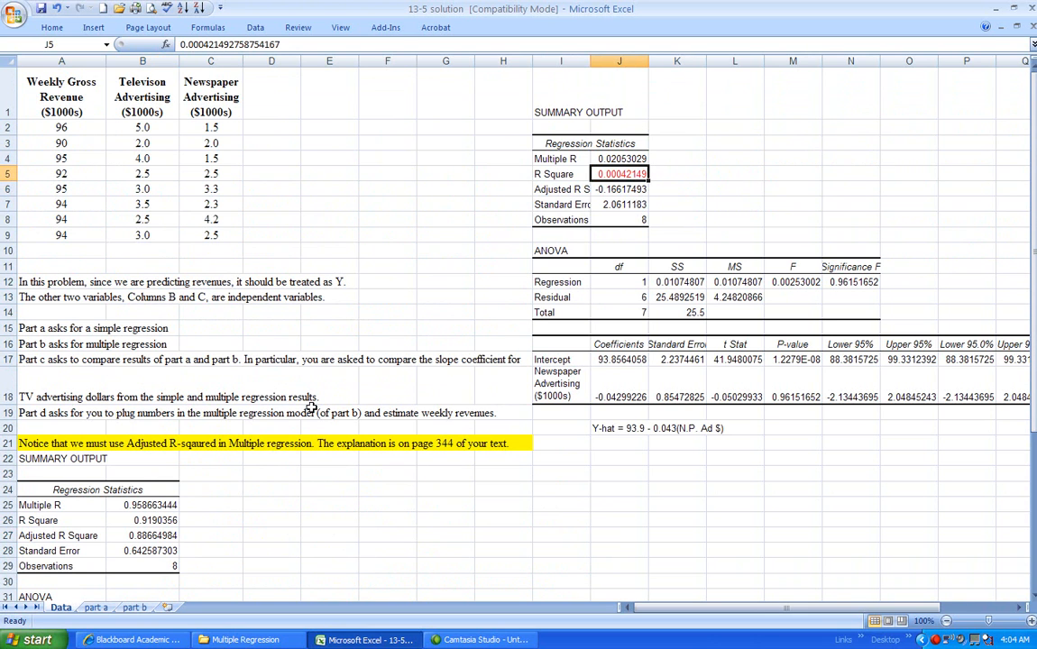
pyautogui.click(96, 607)
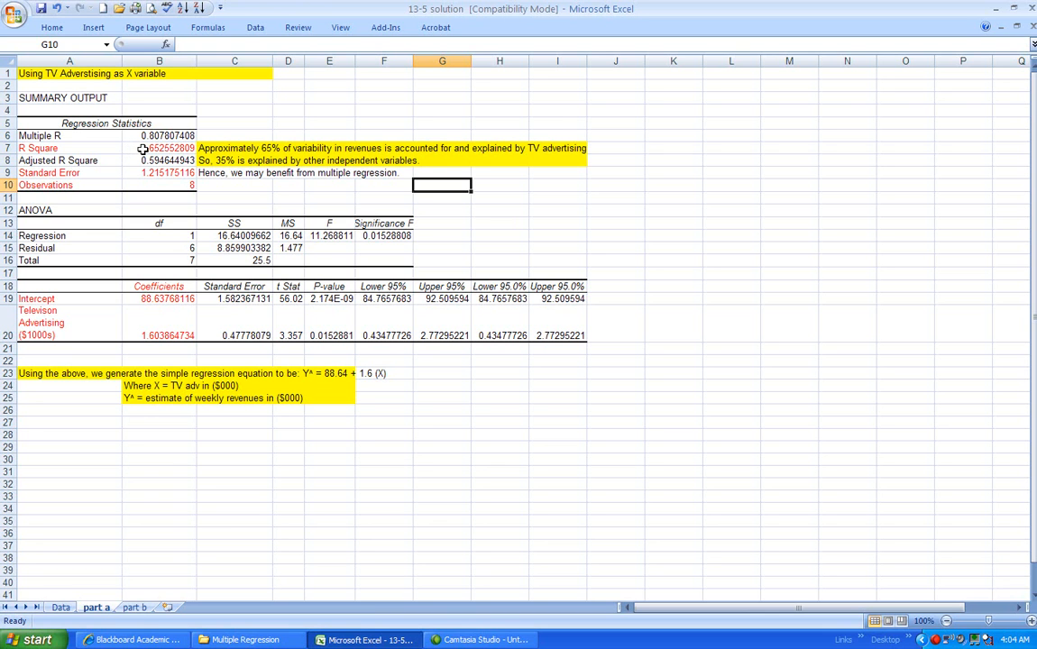
pyautogui.click(134, 608)
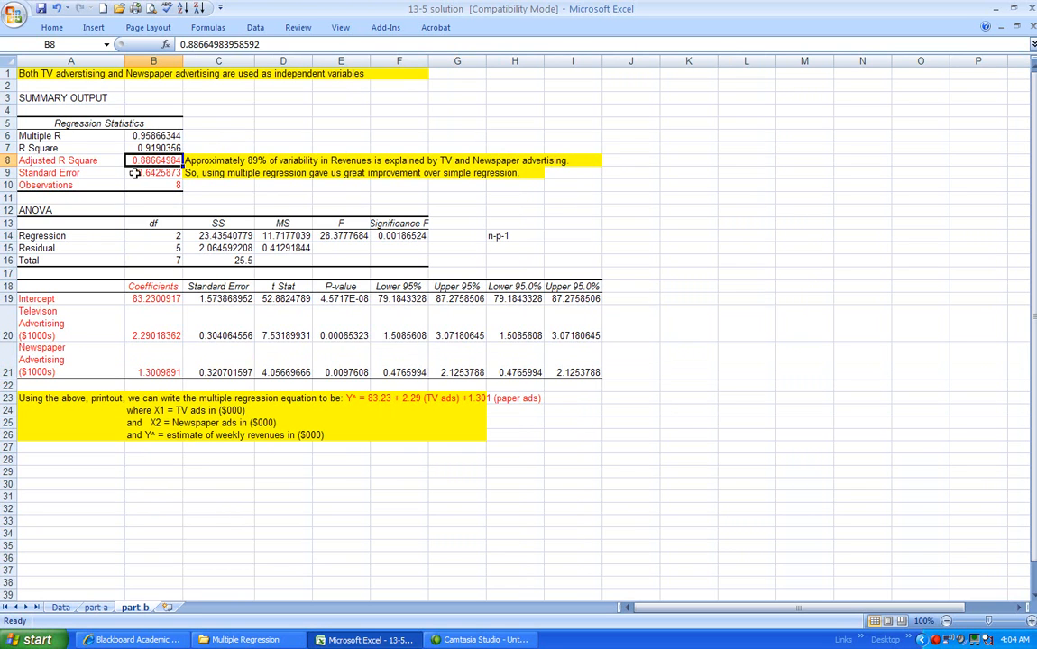
pyautogui.click(215, 136)
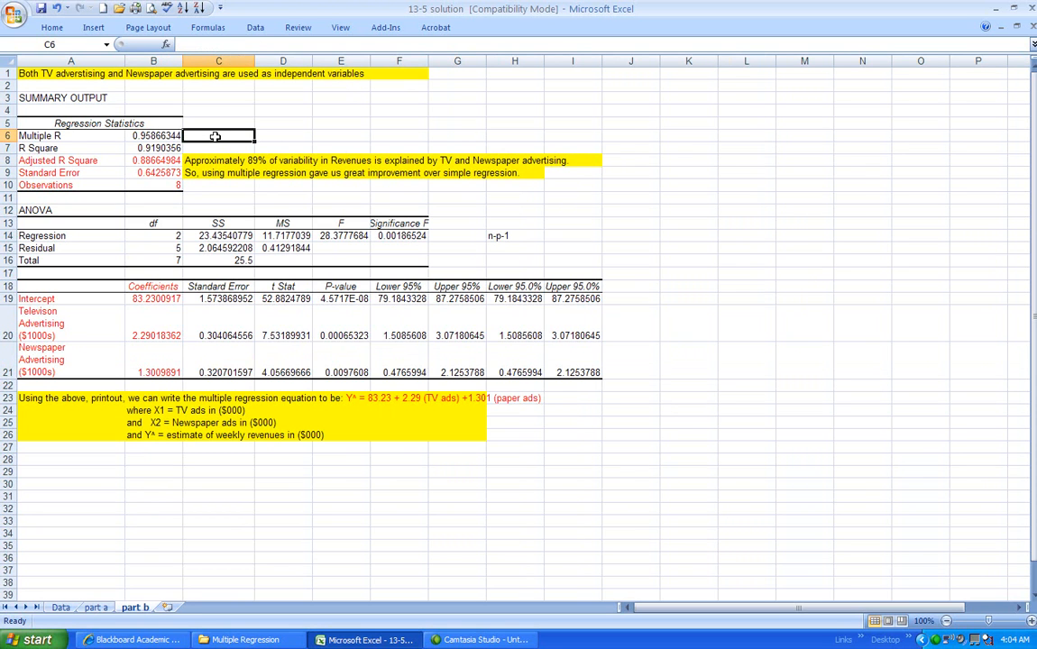